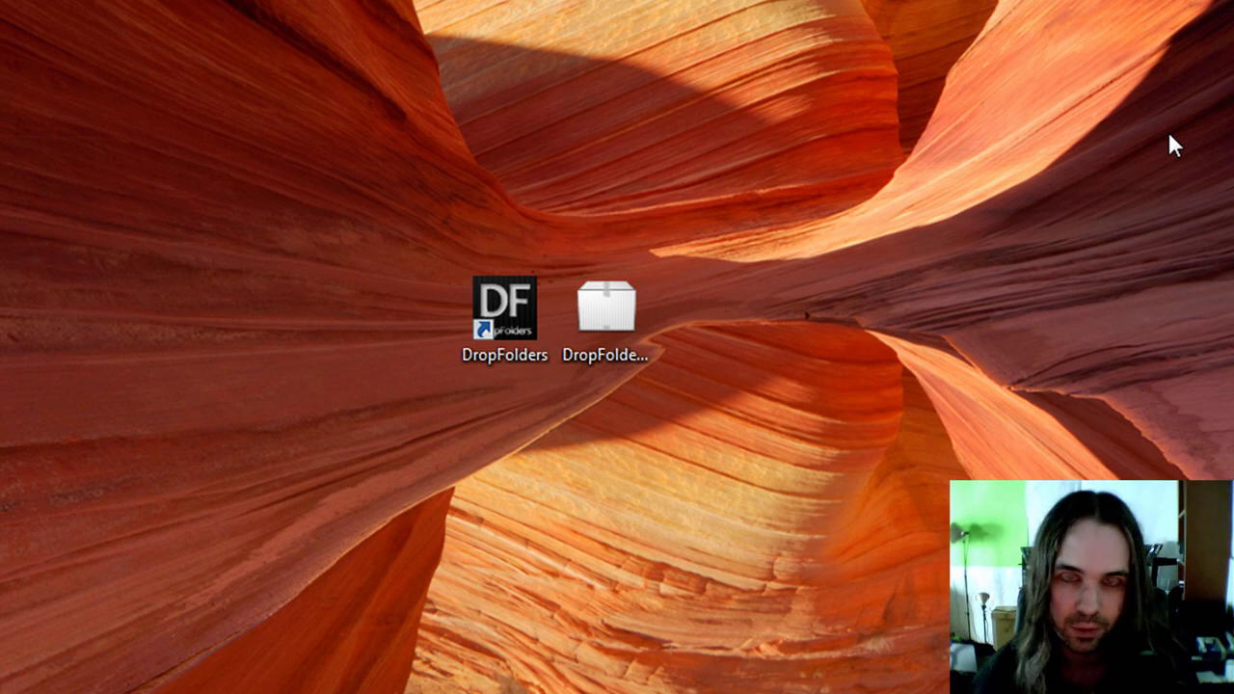
- Dismiss the already-installed notice and launch DropFolders from its desktop shortcut
left_click(605, 318)
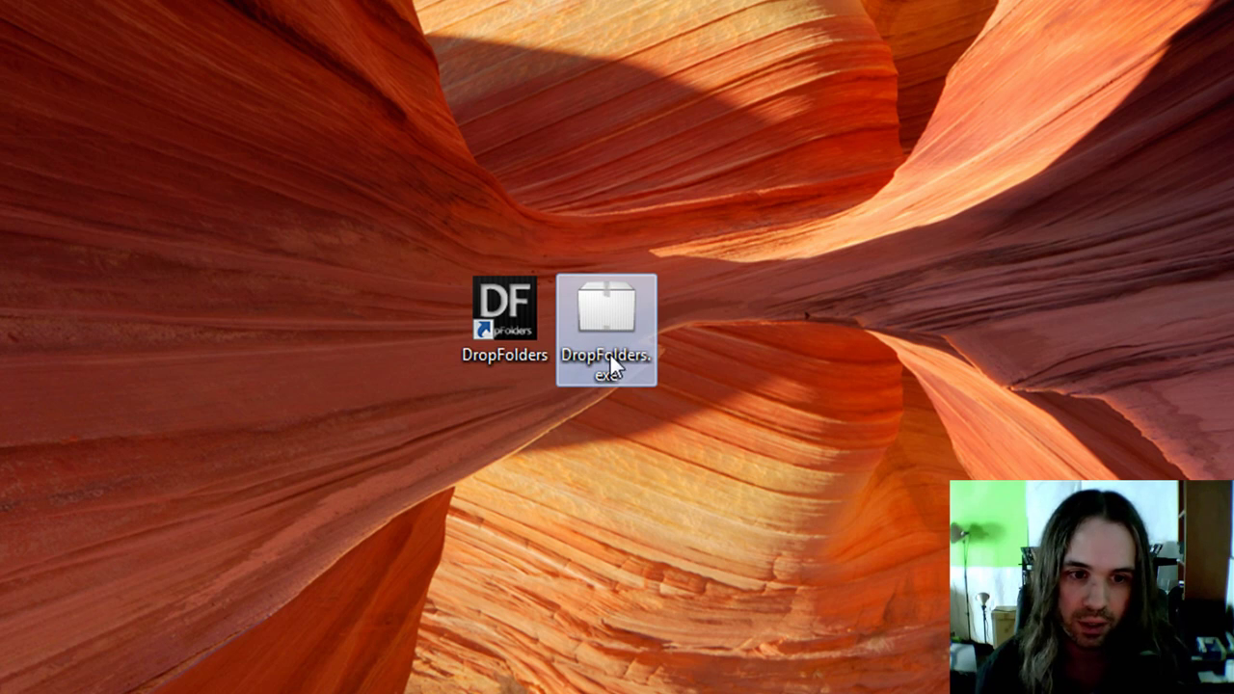
left_click(509, 324)
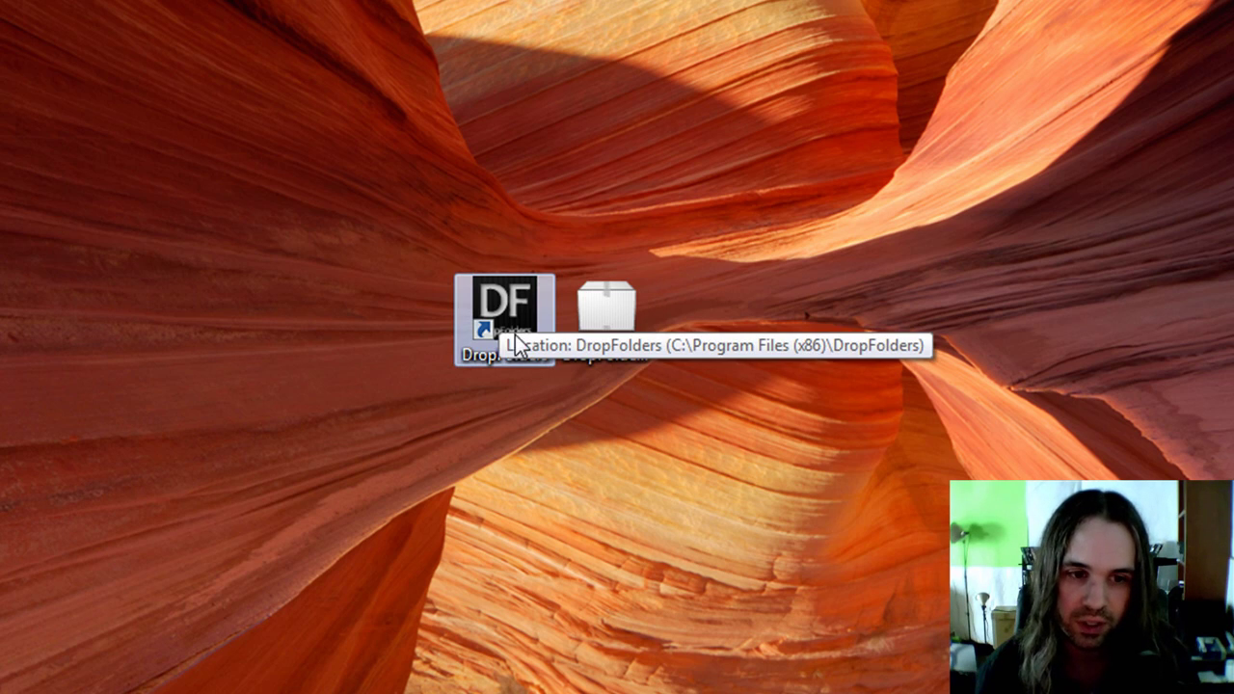
left_click(603, 299)
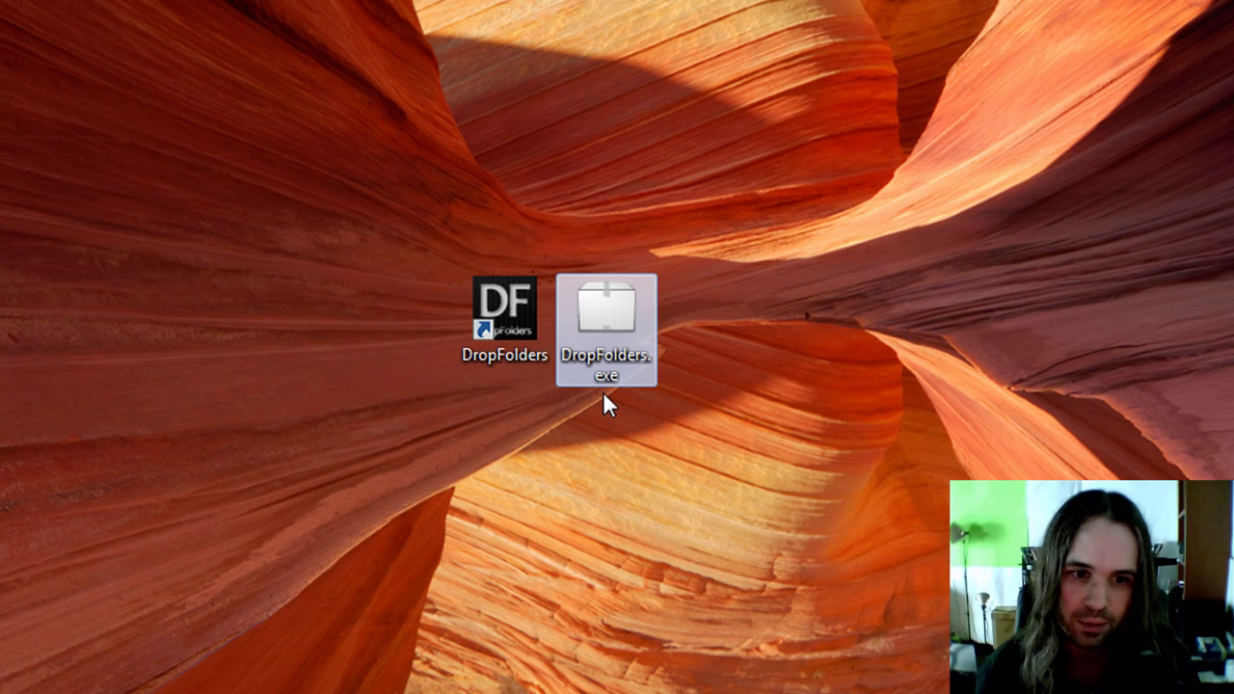
left_click(607, 323)
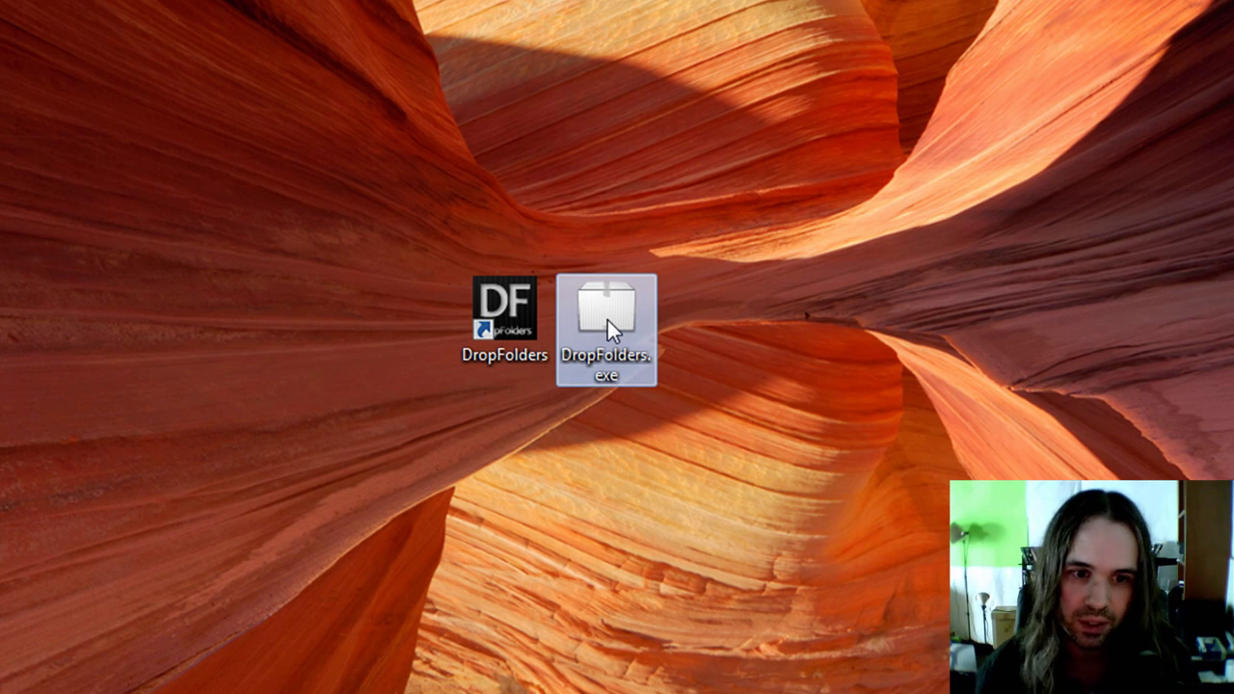
left_click(548, 379)
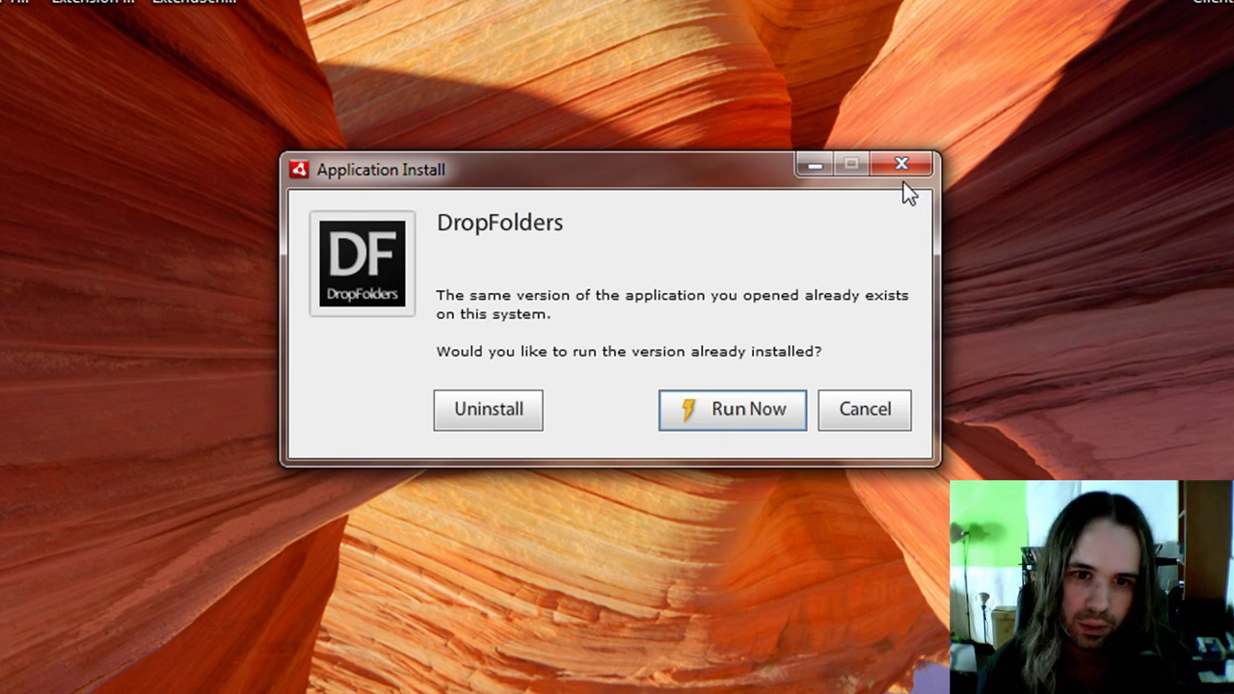
left_click(752, 424)
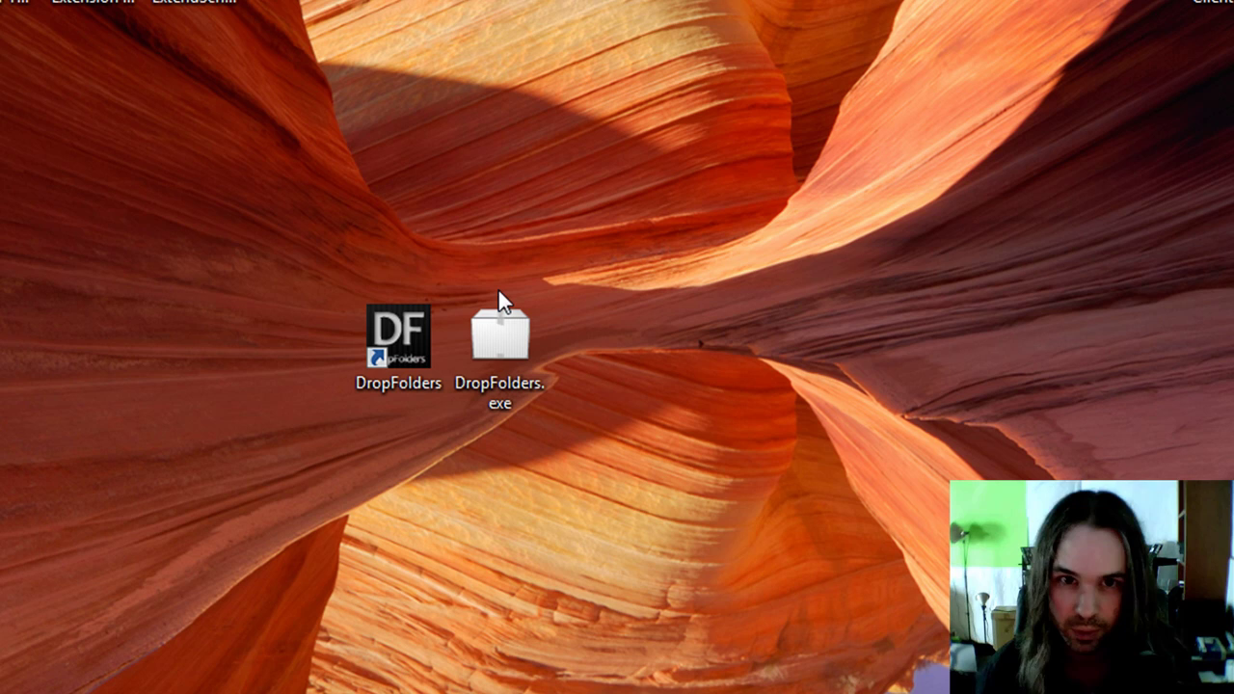
left_click(395, 339)
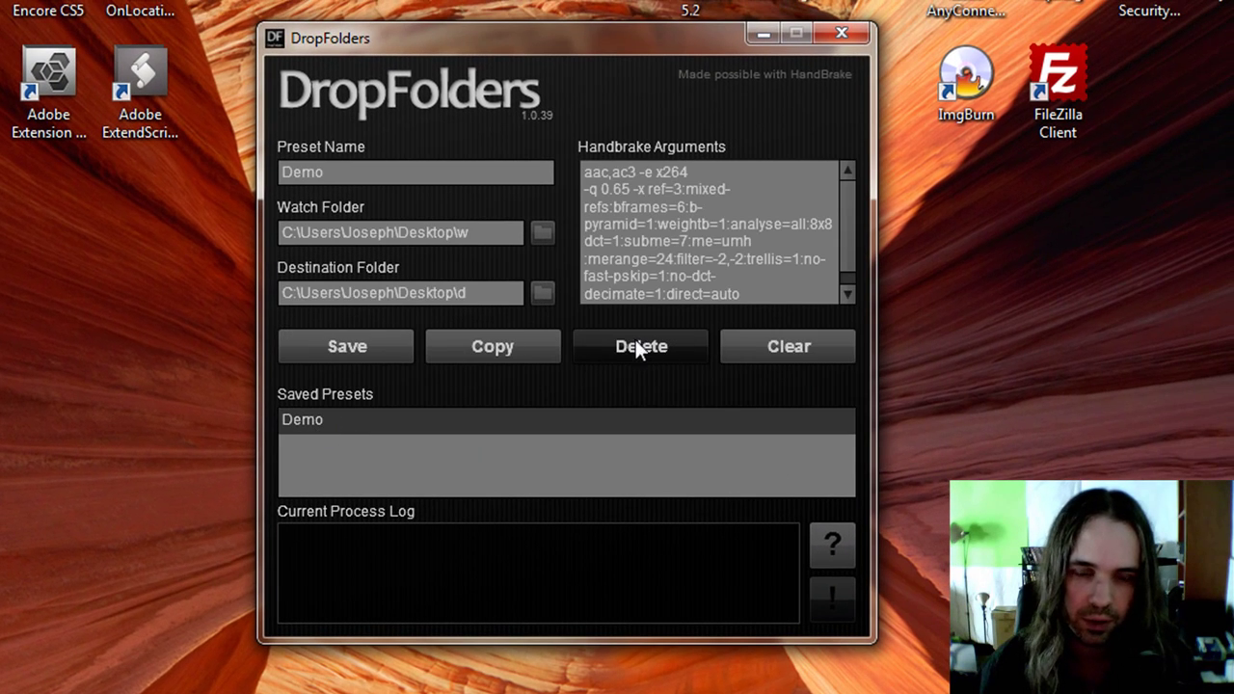
- Delete the old Demo preset and name a new preset Demo
left_click(637, 346)
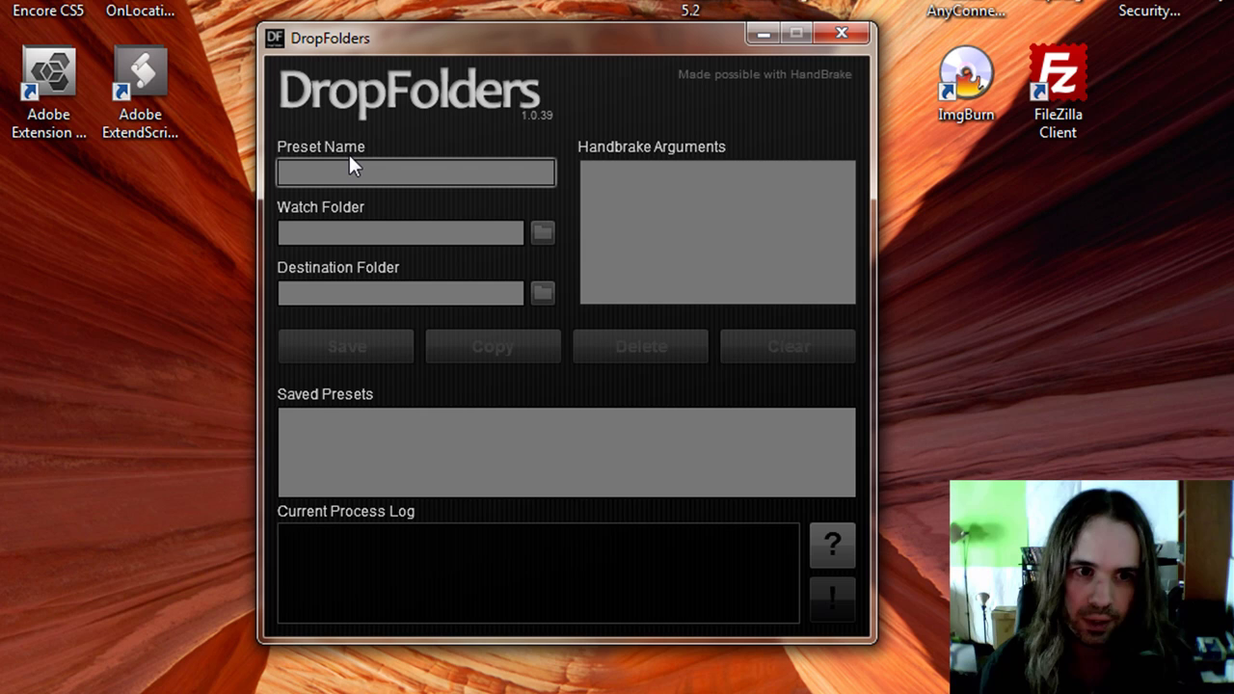
left_click(383, 170)
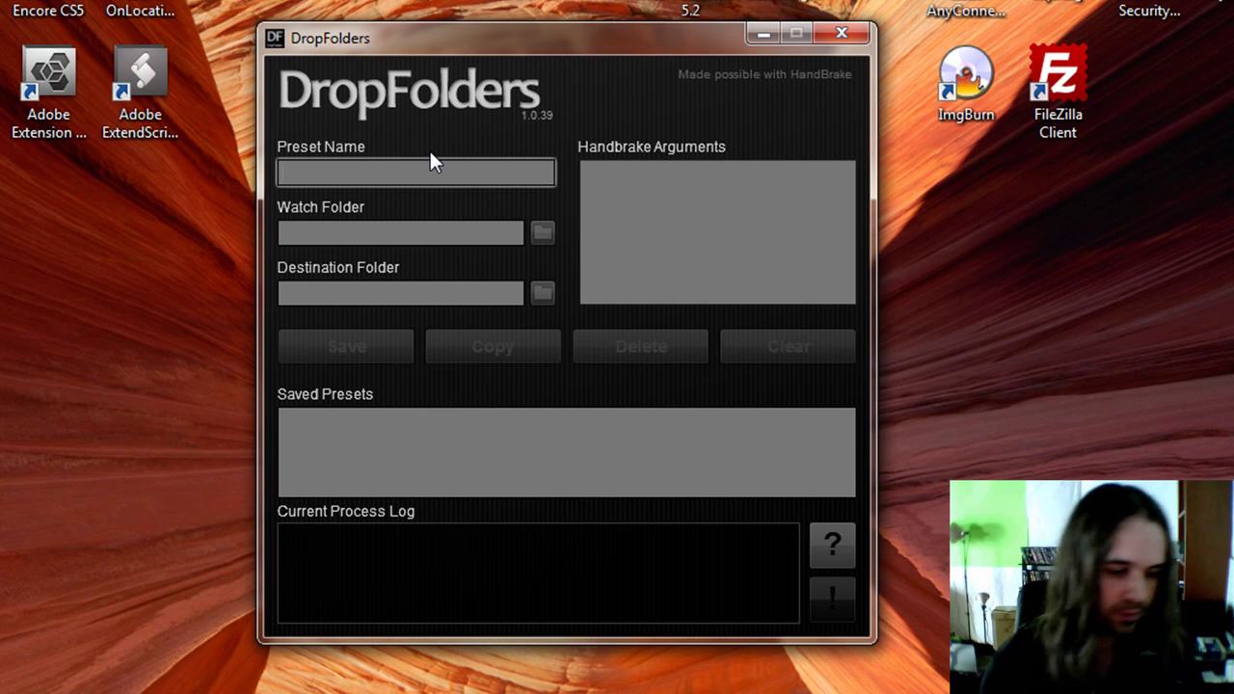
type("Demo")
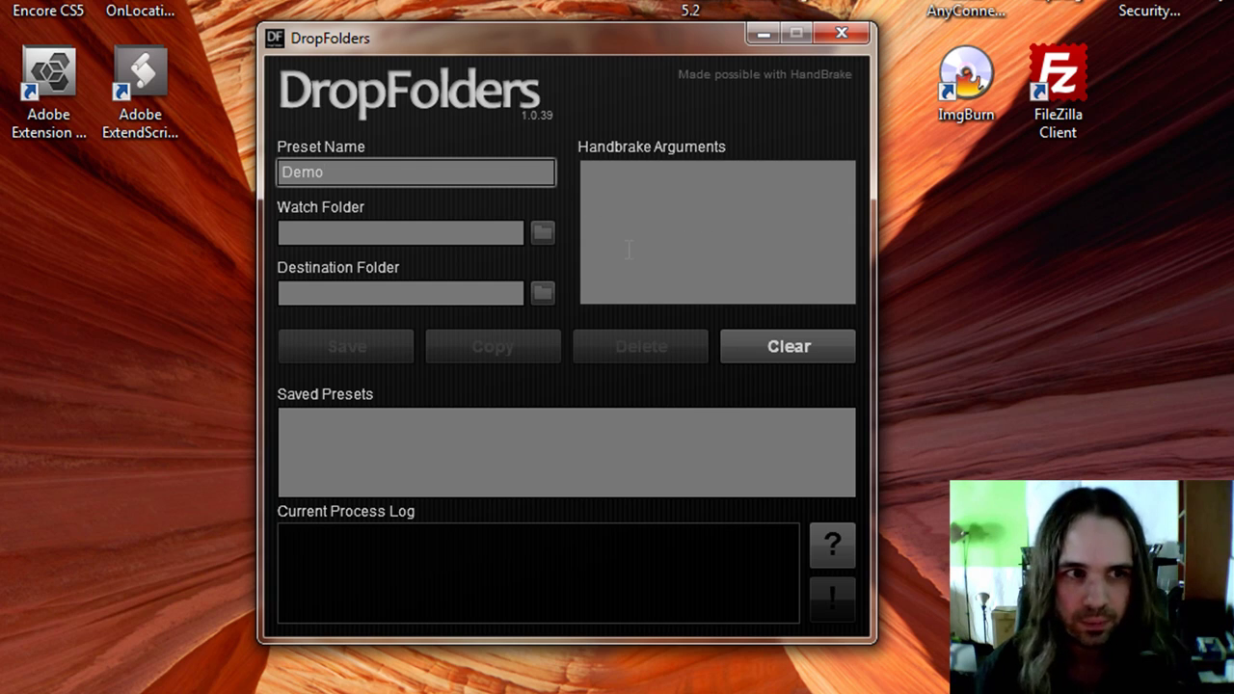
left_click(659, 212)
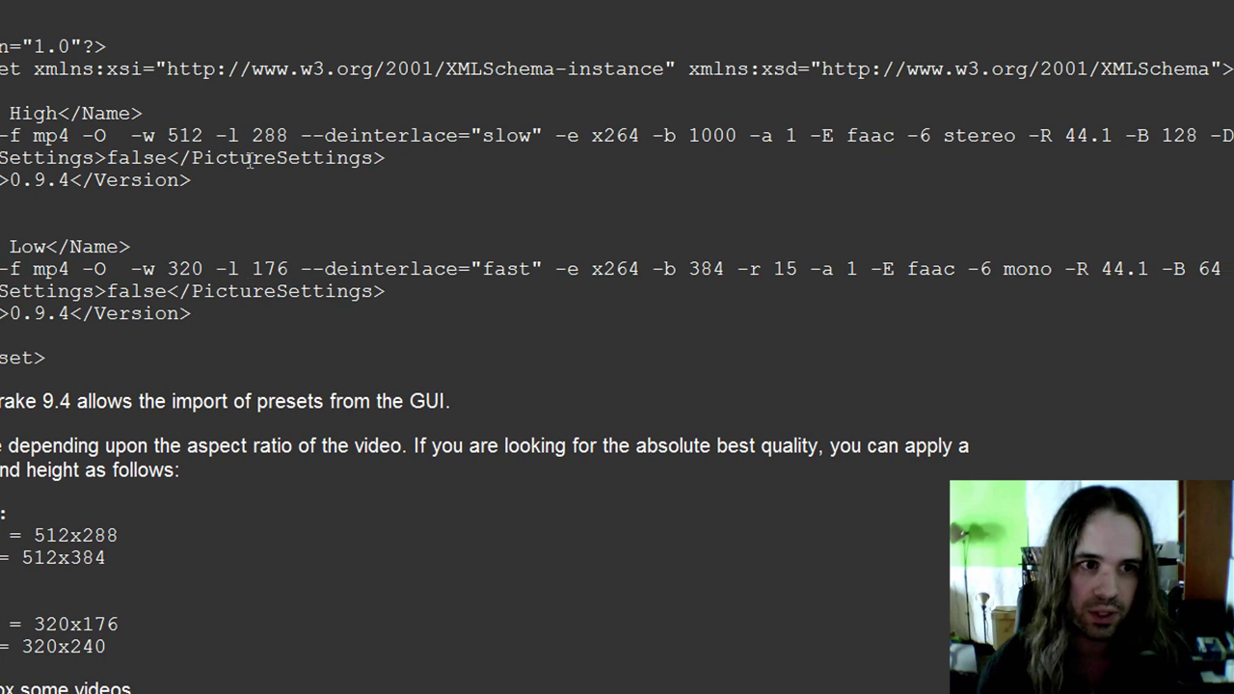
- Select the High preset's argument string, from -w onward, on the presets page
left_click_drag(132, 136, 1128, 136)
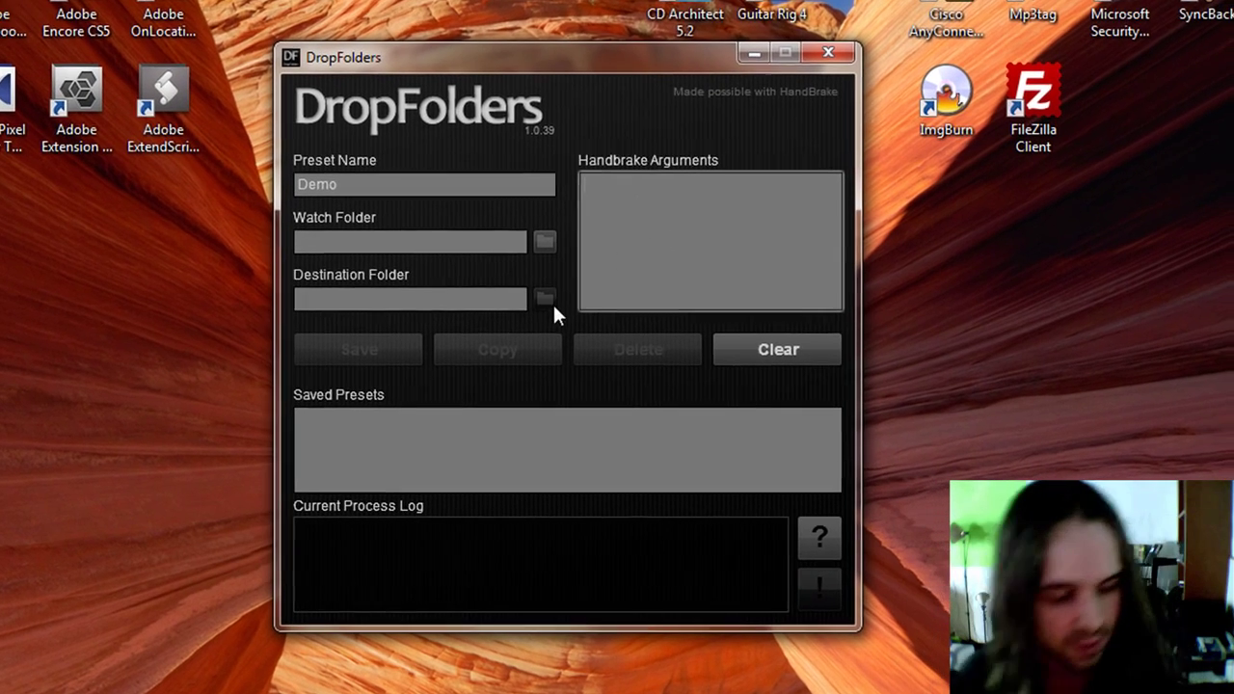
- Paste the High arguments into Handbrake Arguments and delete -l 288 --deinterlace="slow"
type("-w 512 -l 288 --deinterlace=\"slow\" -e x264 -b 1000 -a 1 -E faac -6 stereo -R 44.1 -B 128 -D 0.0 -x ref=2:bframes=3:subq=6:mixed-refs=0:8x8dct=0:trellis=0:weightb=0:no-fast-pskip=1 -v 1")
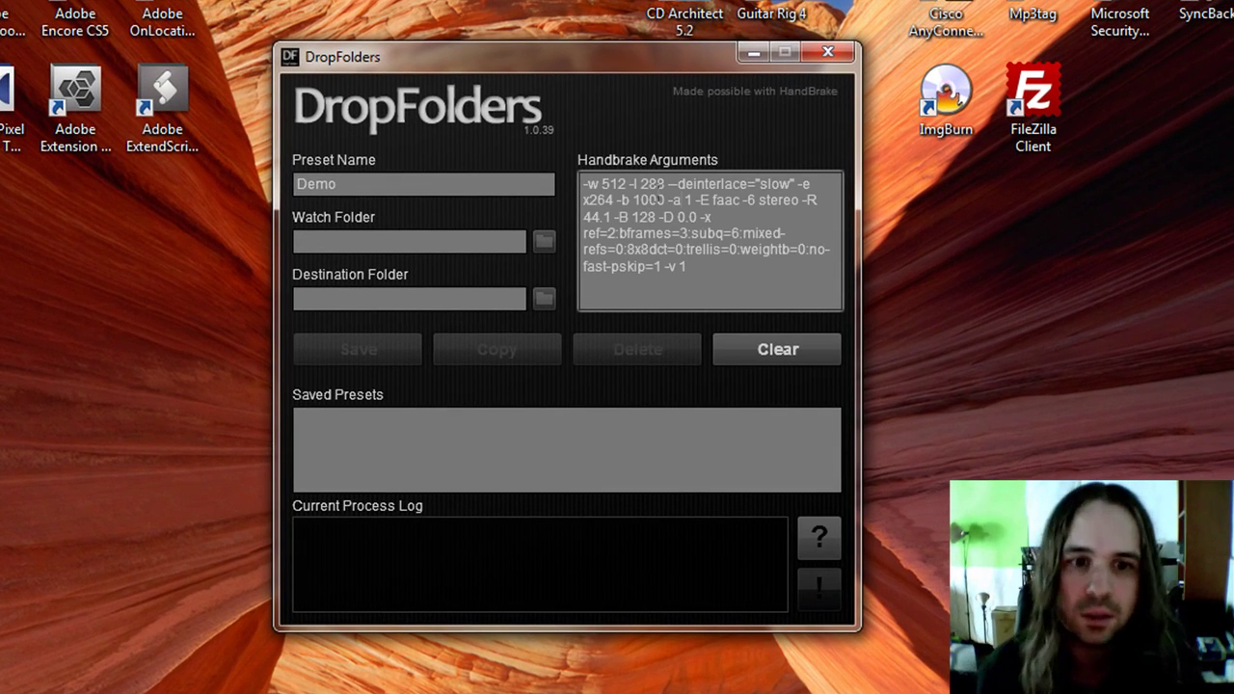
left_click_drag(667, 183, 628, 183)
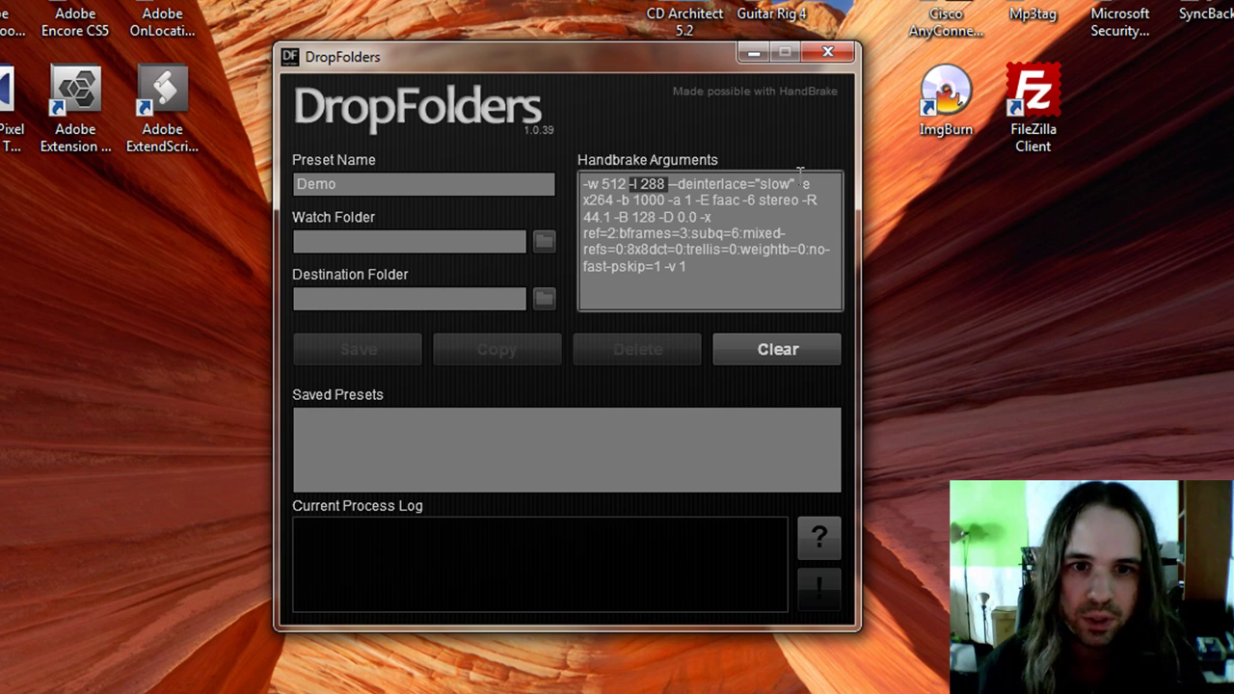
left_click_drag(796, 183, 628, 183)
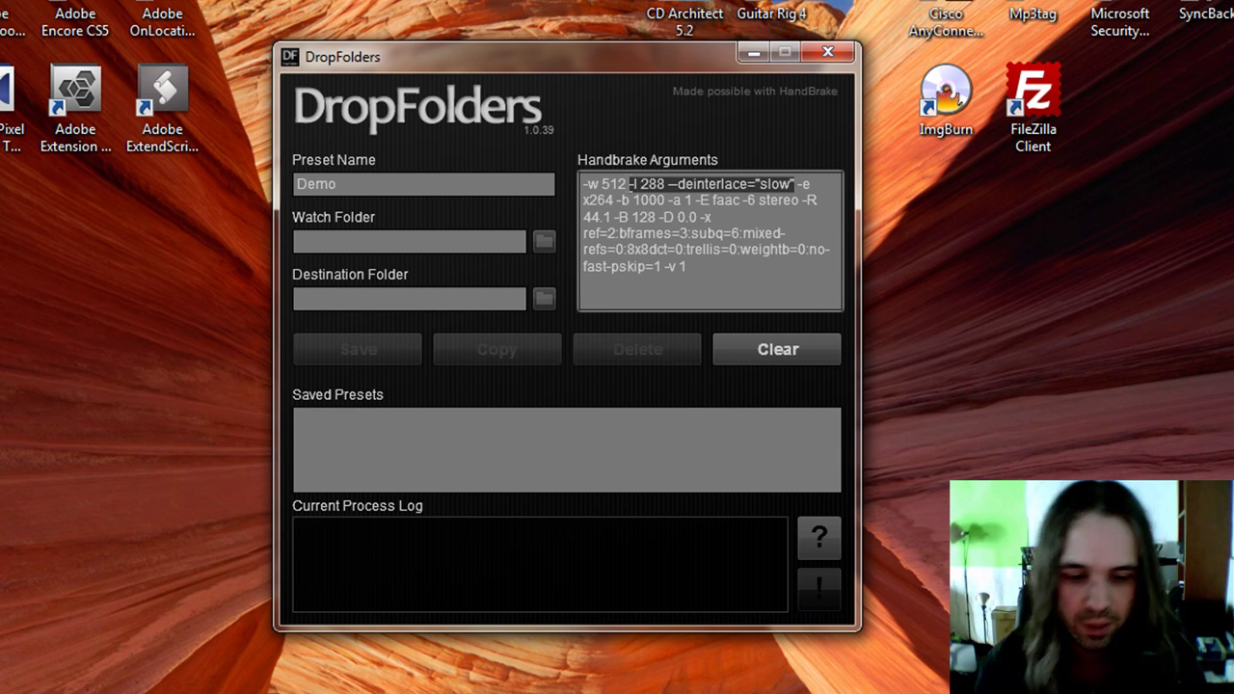
key("Delete")
key("Delete")
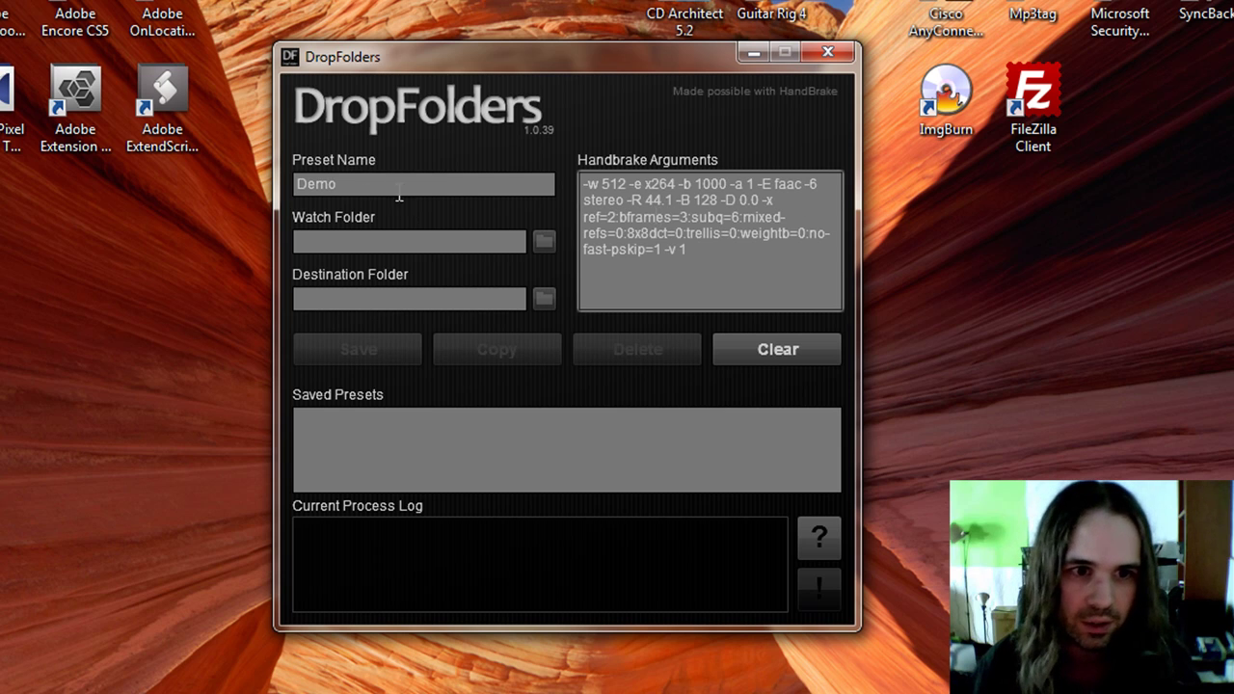
left_click(400, 242)
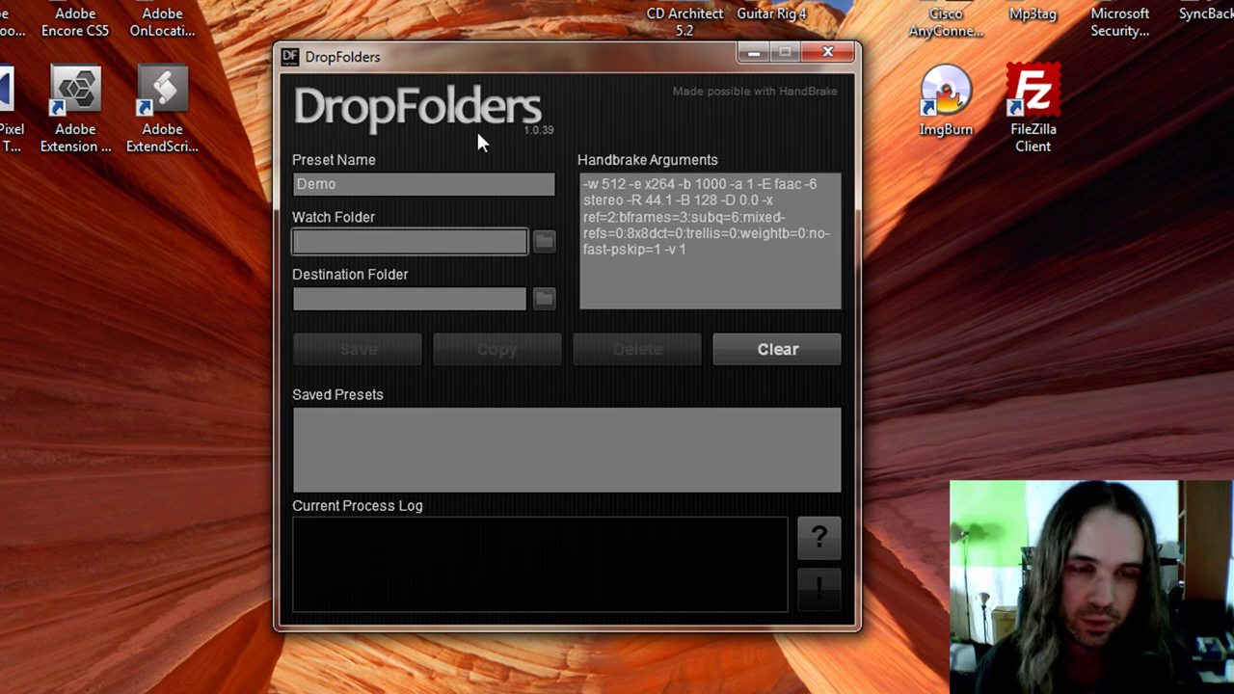
- Move DropFolders aside and create a new desktop folder named w
left_click_drag(487, 57, 707, 82)
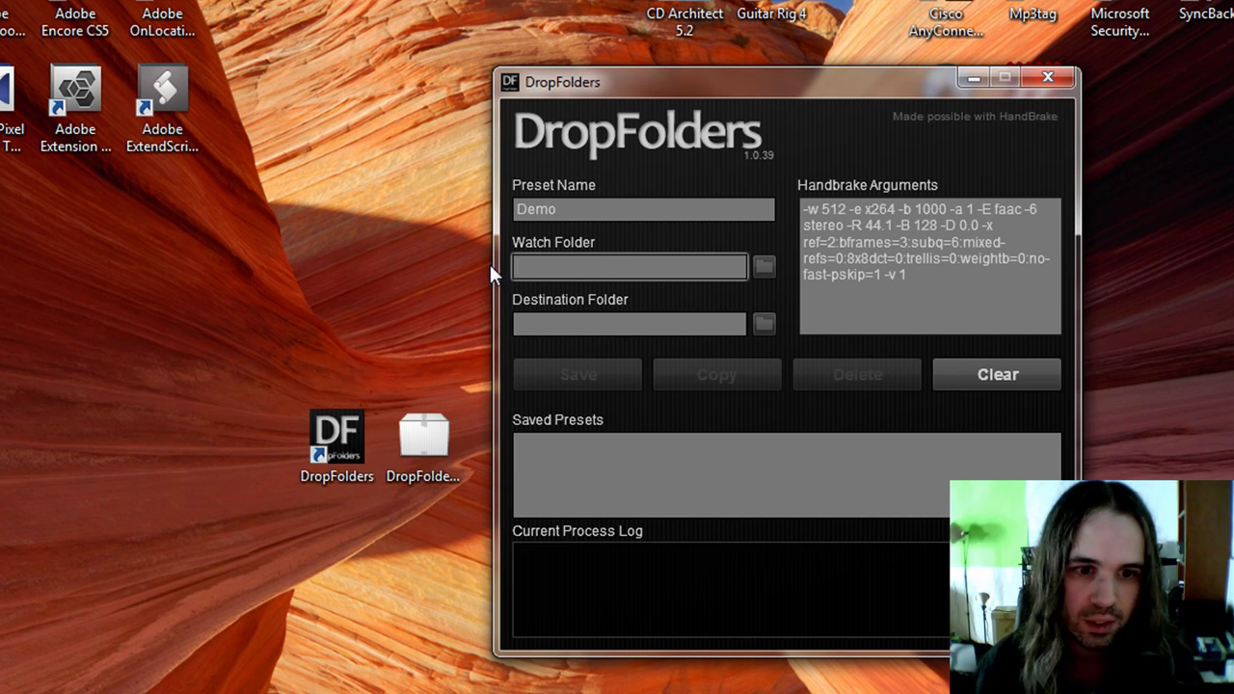
right_click(101, 479)
mouse_move(258, 678)
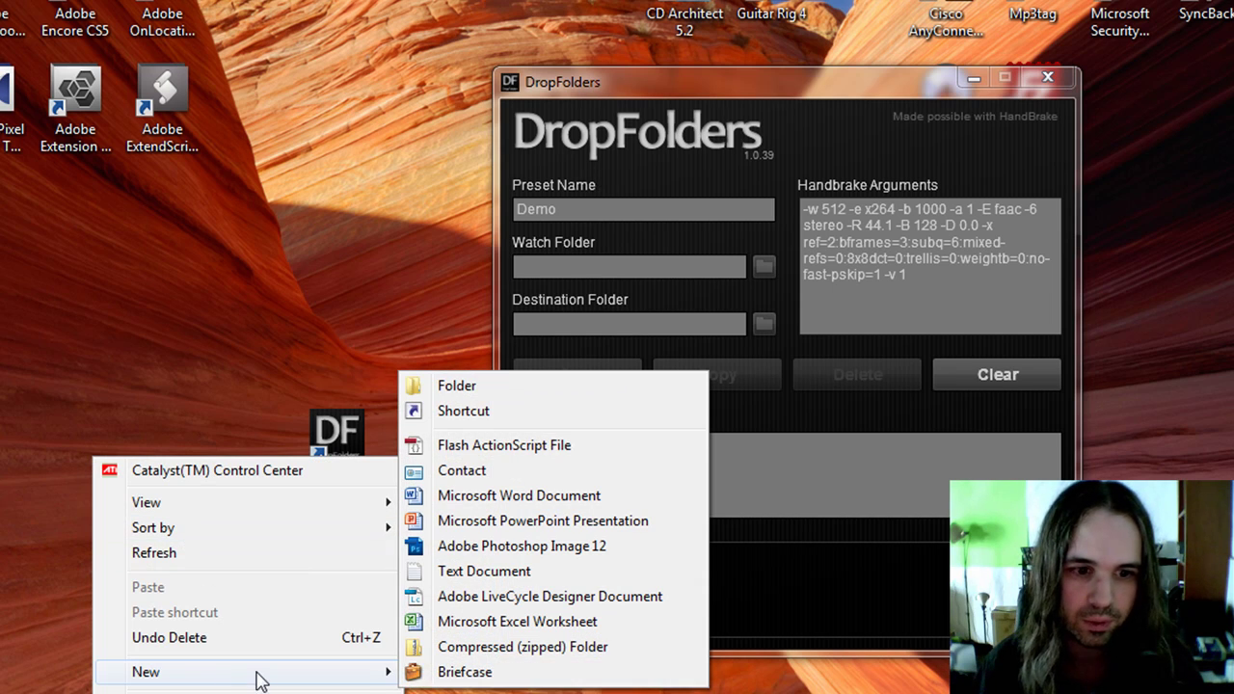
left_click(501, 385)
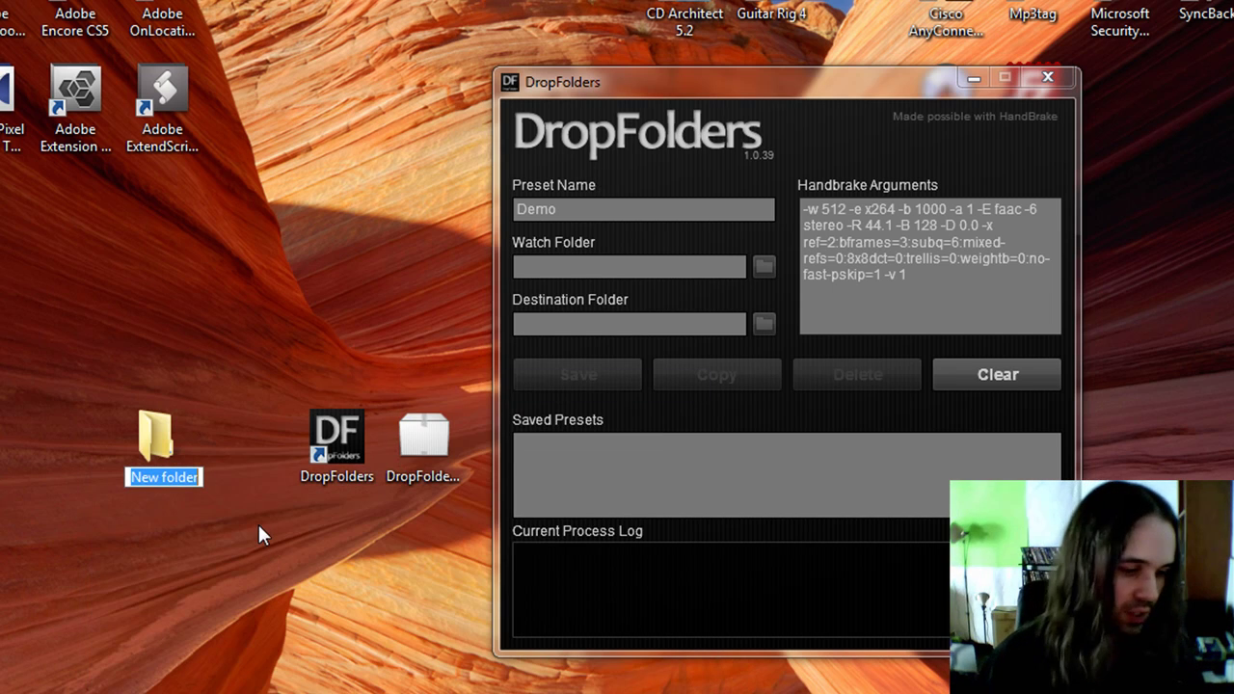
type("w")
key("Return")
- Create a second new desktop folder named d
right_click(253, 425)
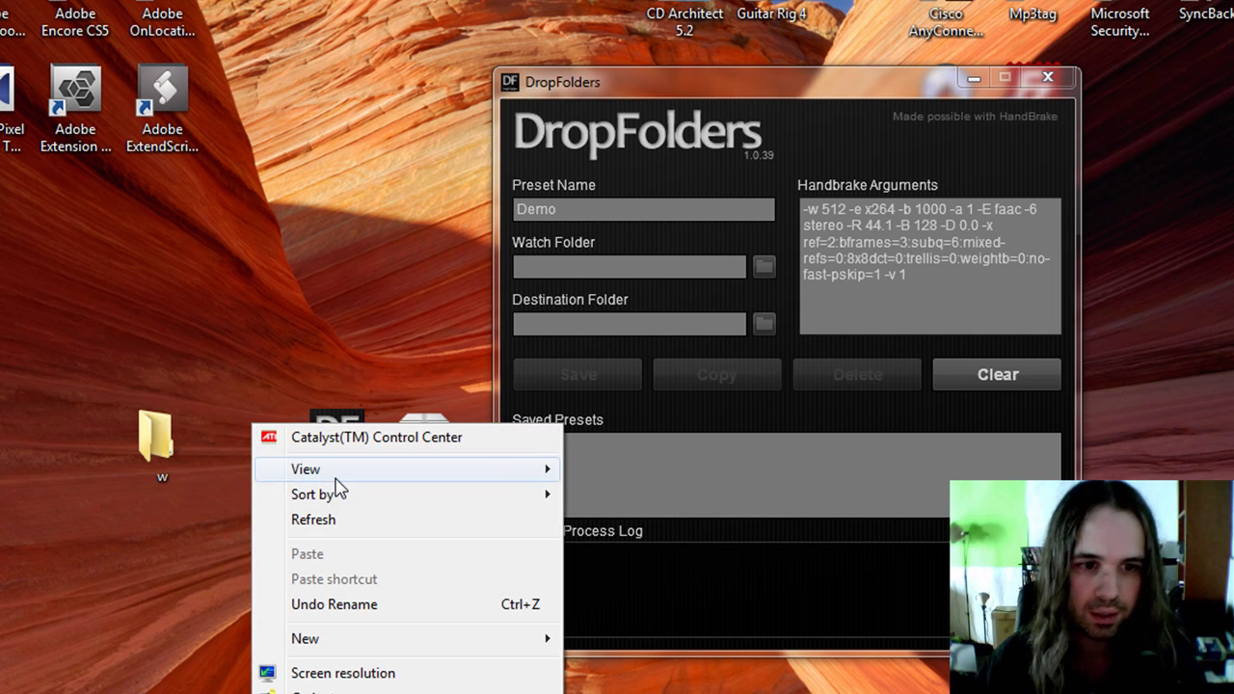
mouse_move(376, 658)
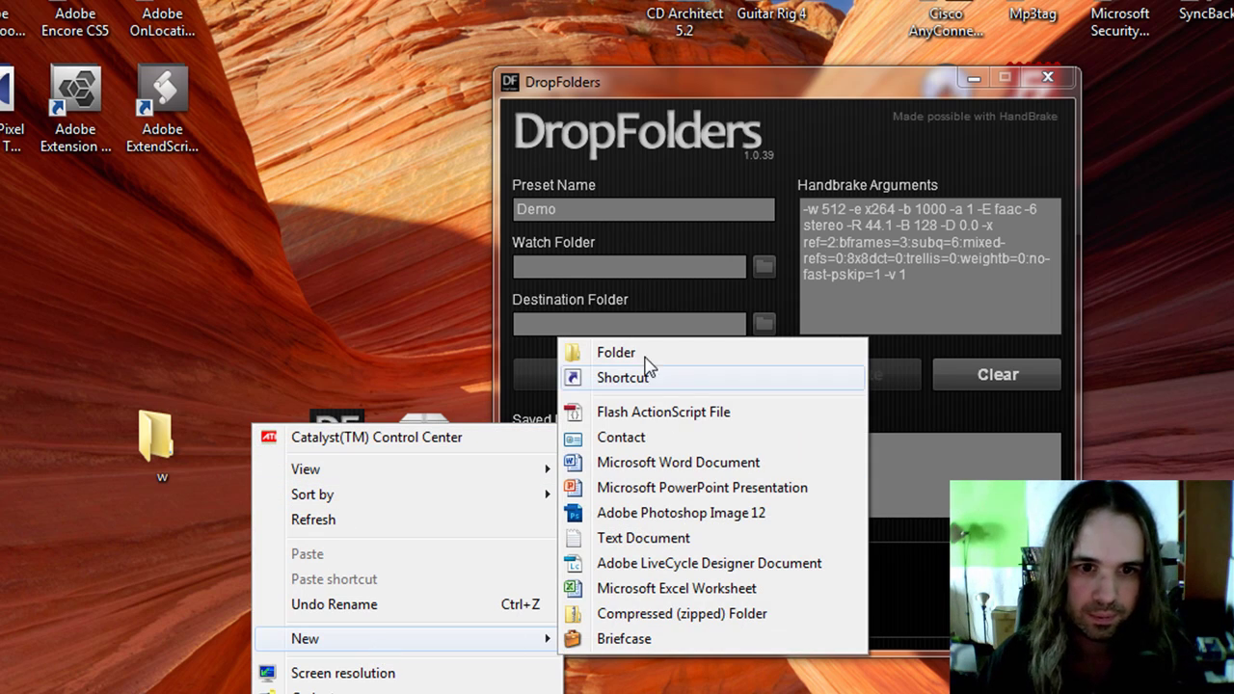
left_click(644, 353)
type("d")
key("Return")
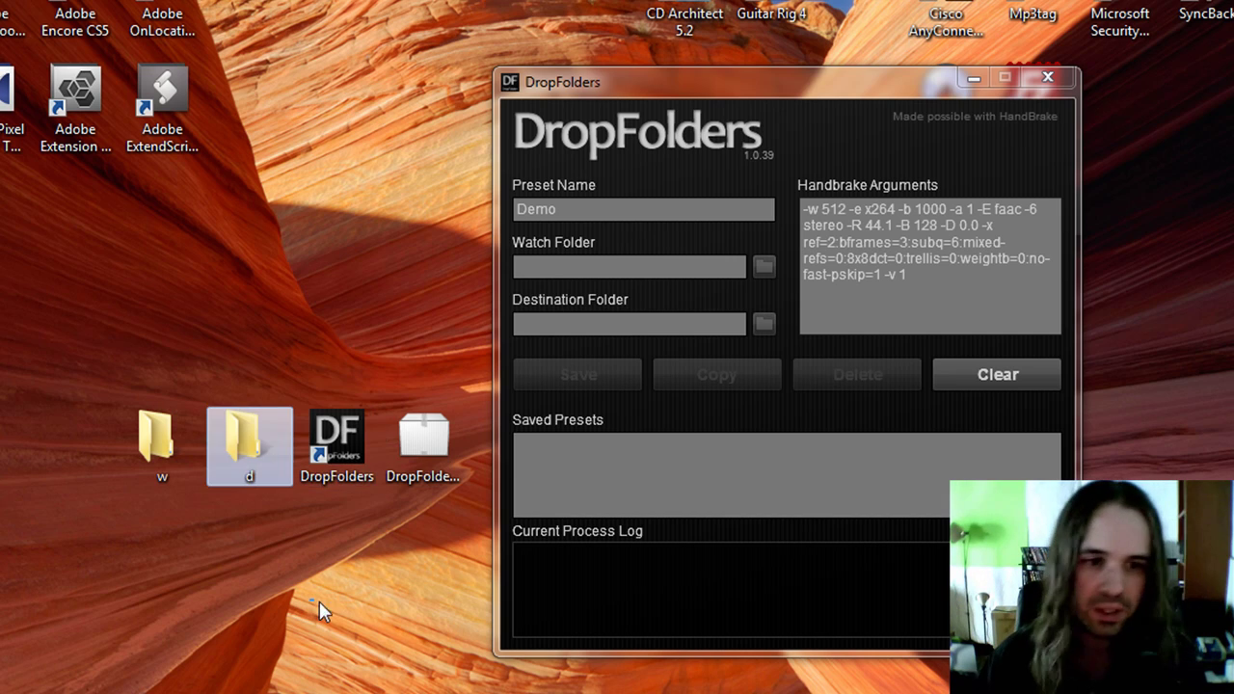
left_click(214, 587)
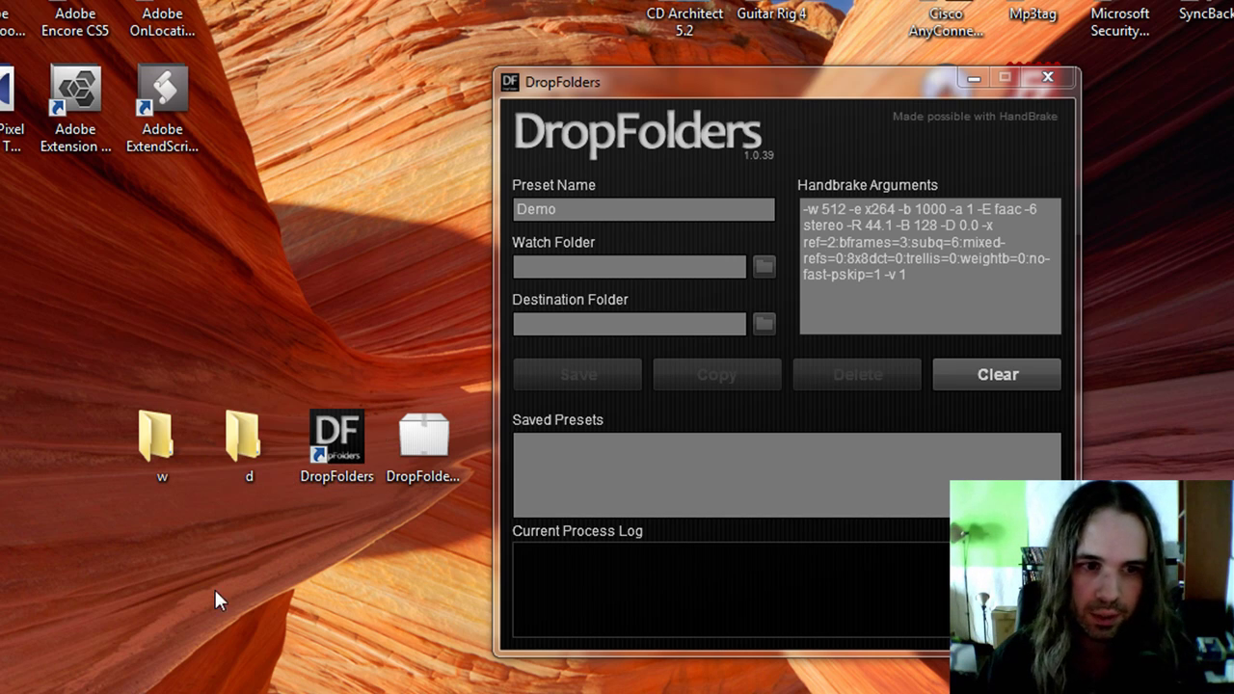
- Set the watch folder to desktop folder w and the destination folder to d
left_click(764, 266)
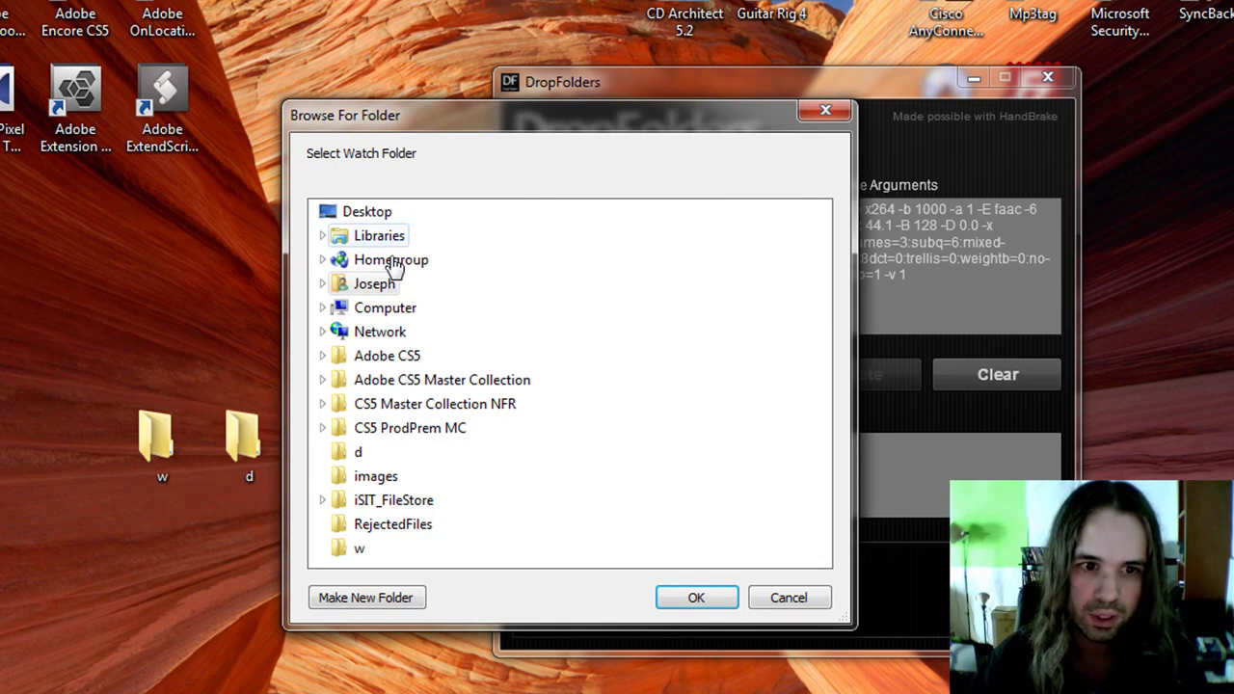
left_click(364, 547)
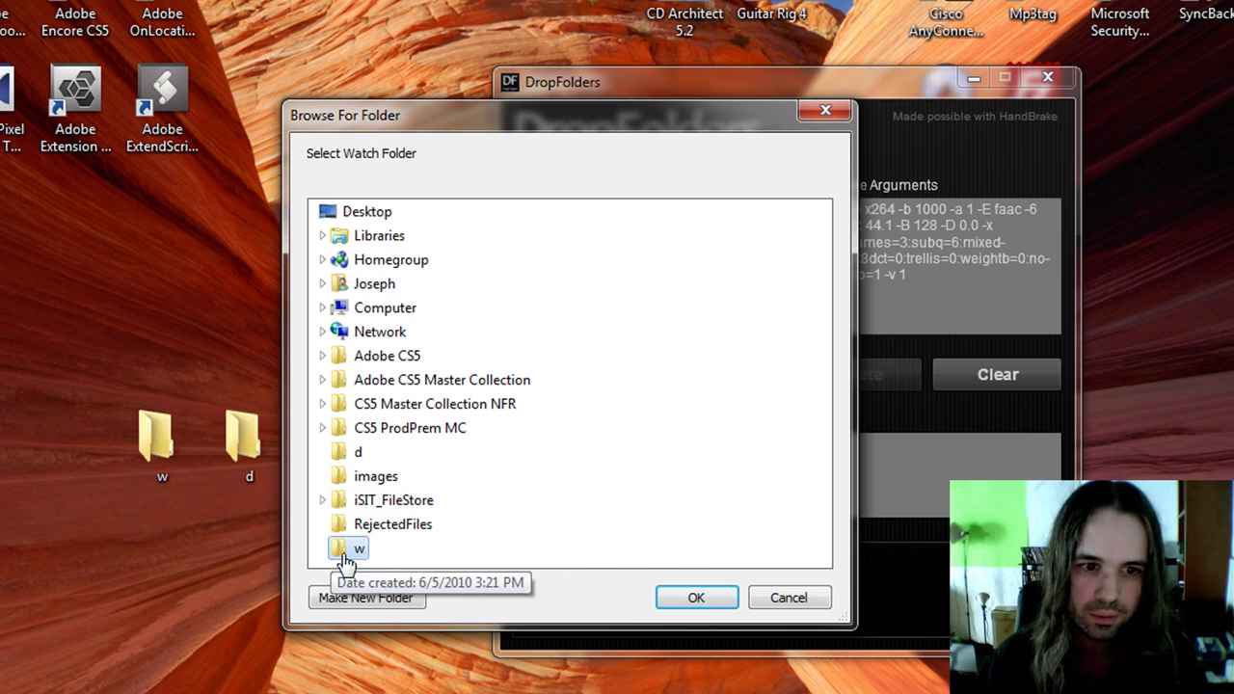
left_click(696, 597)
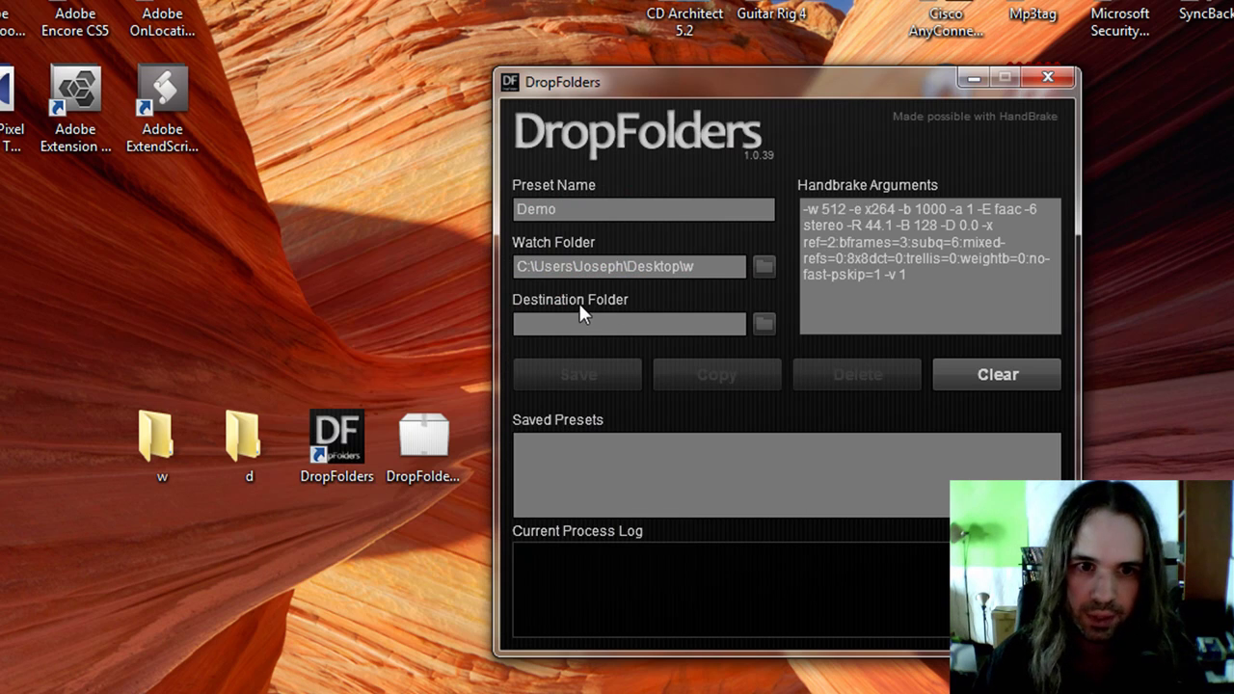
left_click(763, 323)
left_click(358, 453)
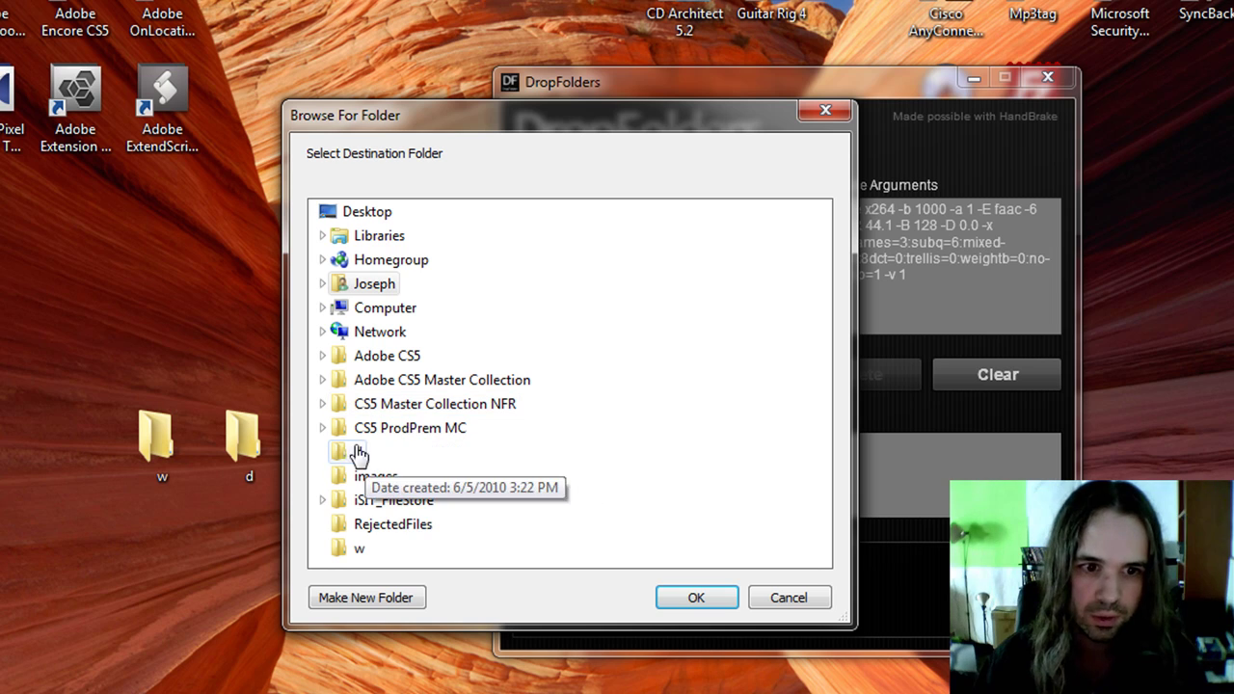
left_click(675, 602)
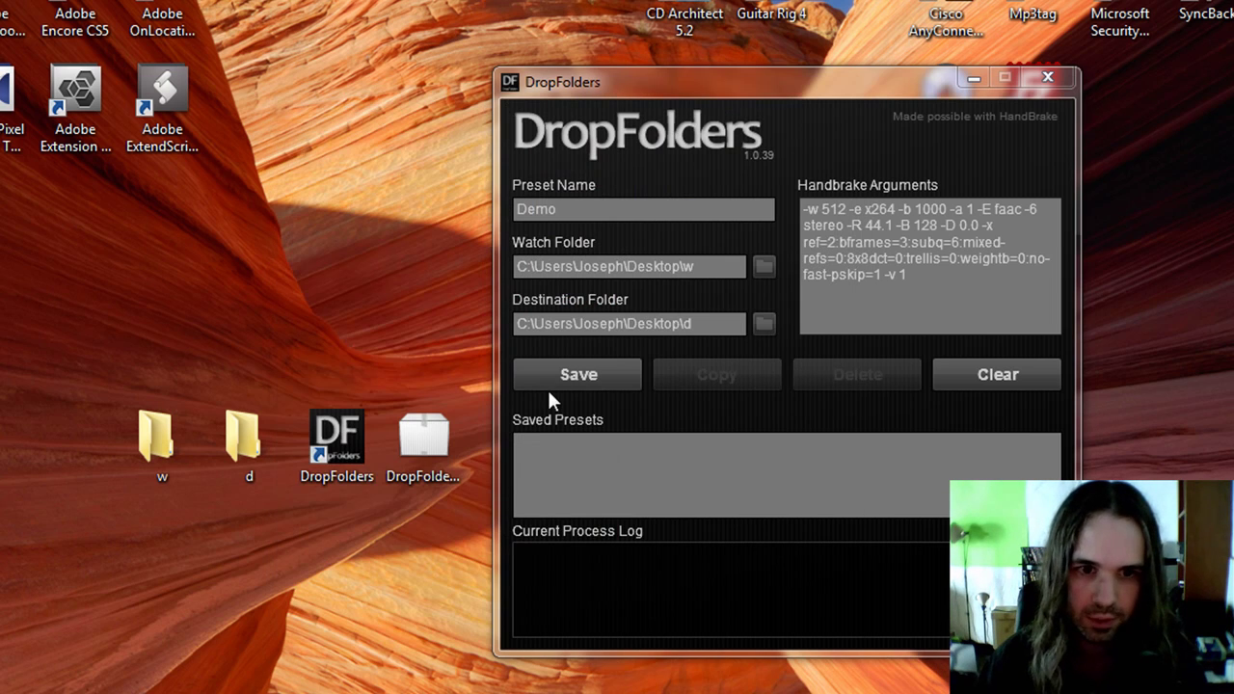
- Save the Demo preset, test duplicating and deleting a copy, then reload Demo
left_click(583, 374)
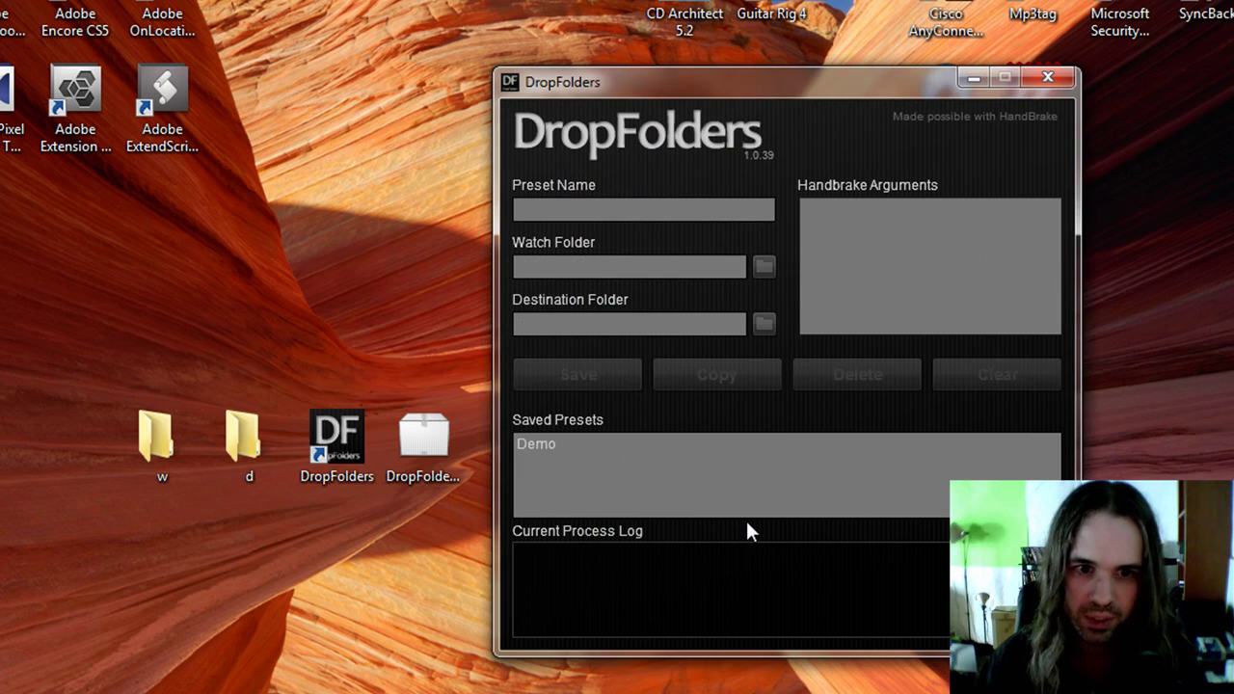
left_click(603, 492)
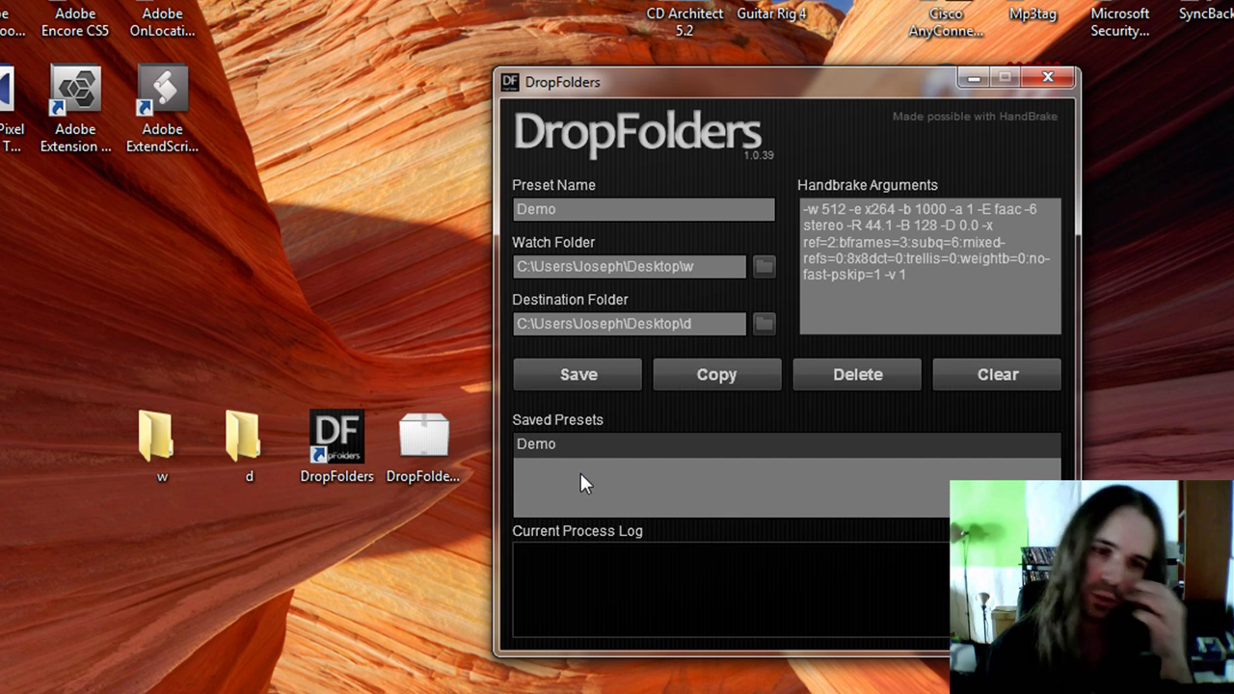
left_click(714, 374)
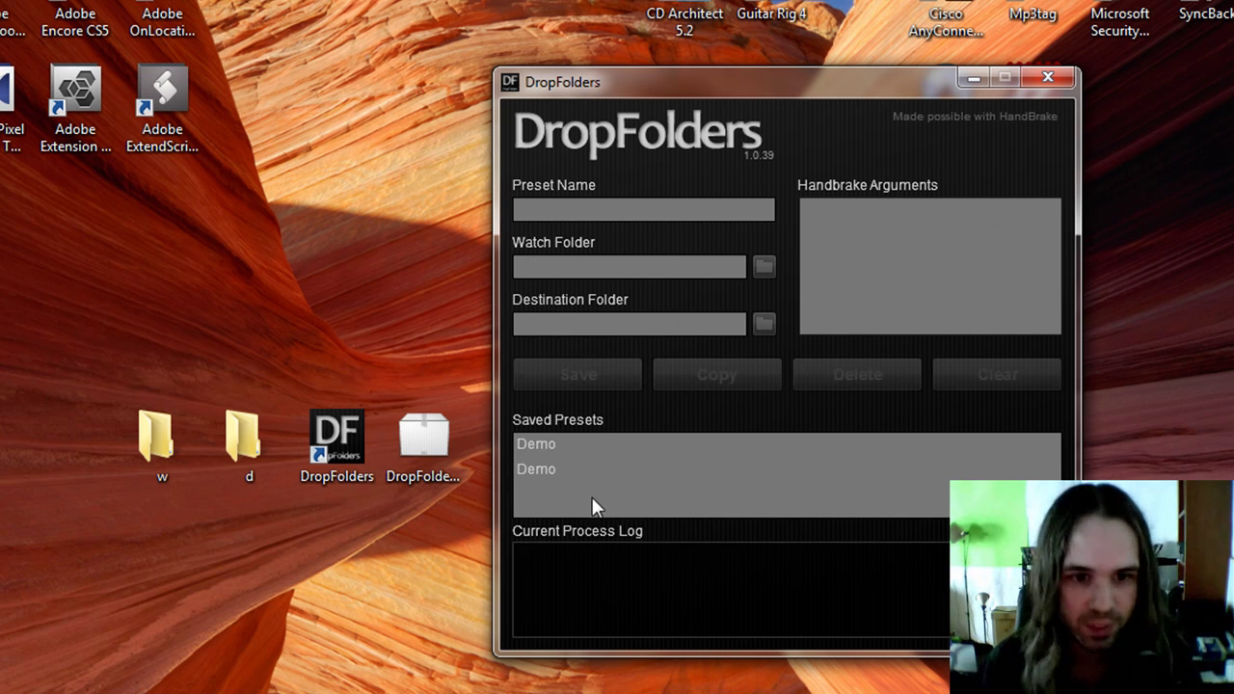
left_click(638, 473)
left_click(868, 374)
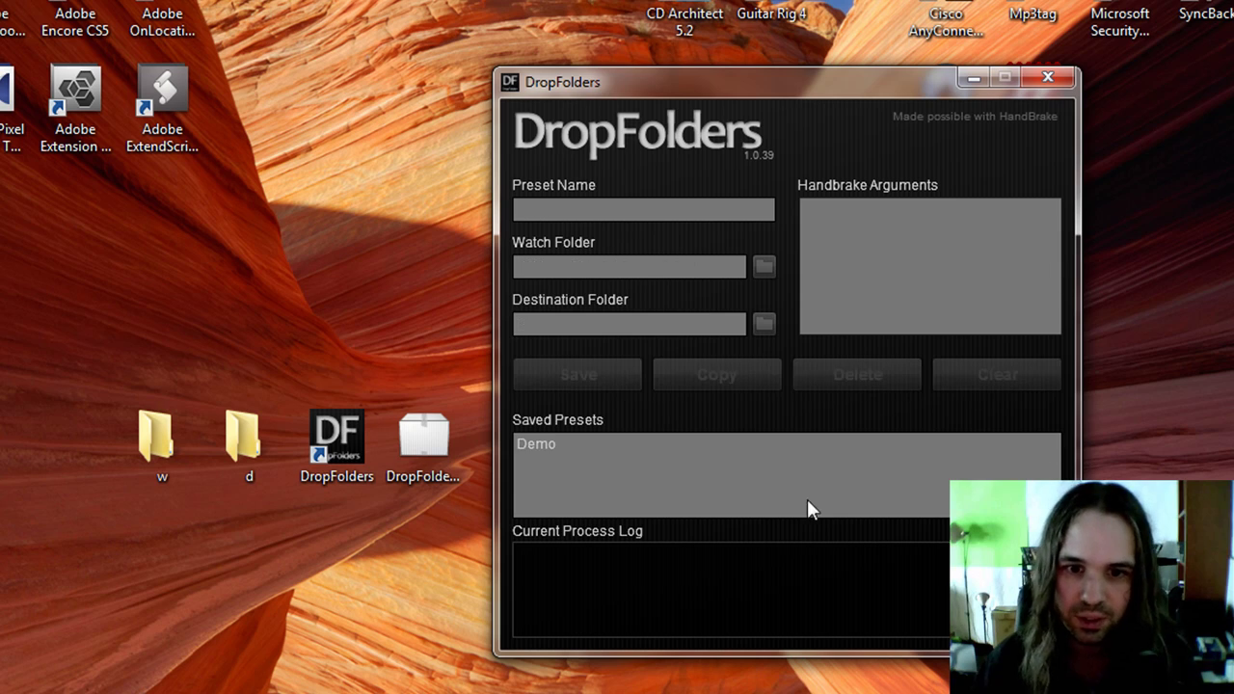
left_click(531, 446)
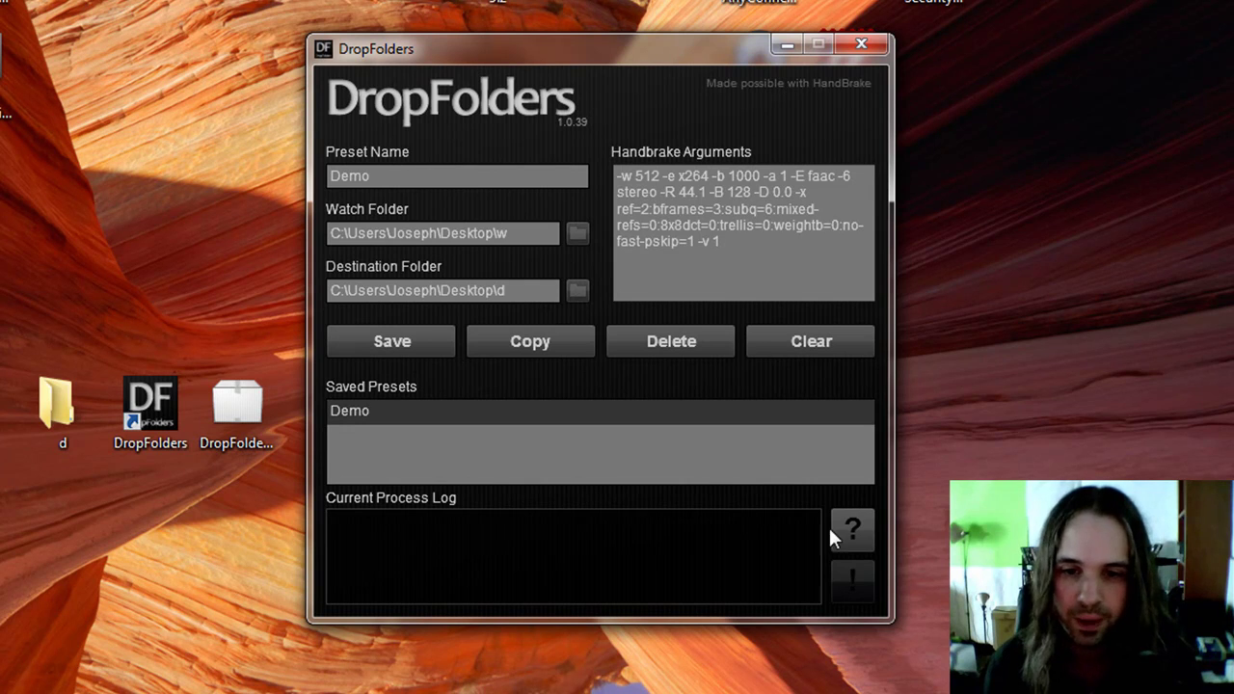
left_click(853, 530)
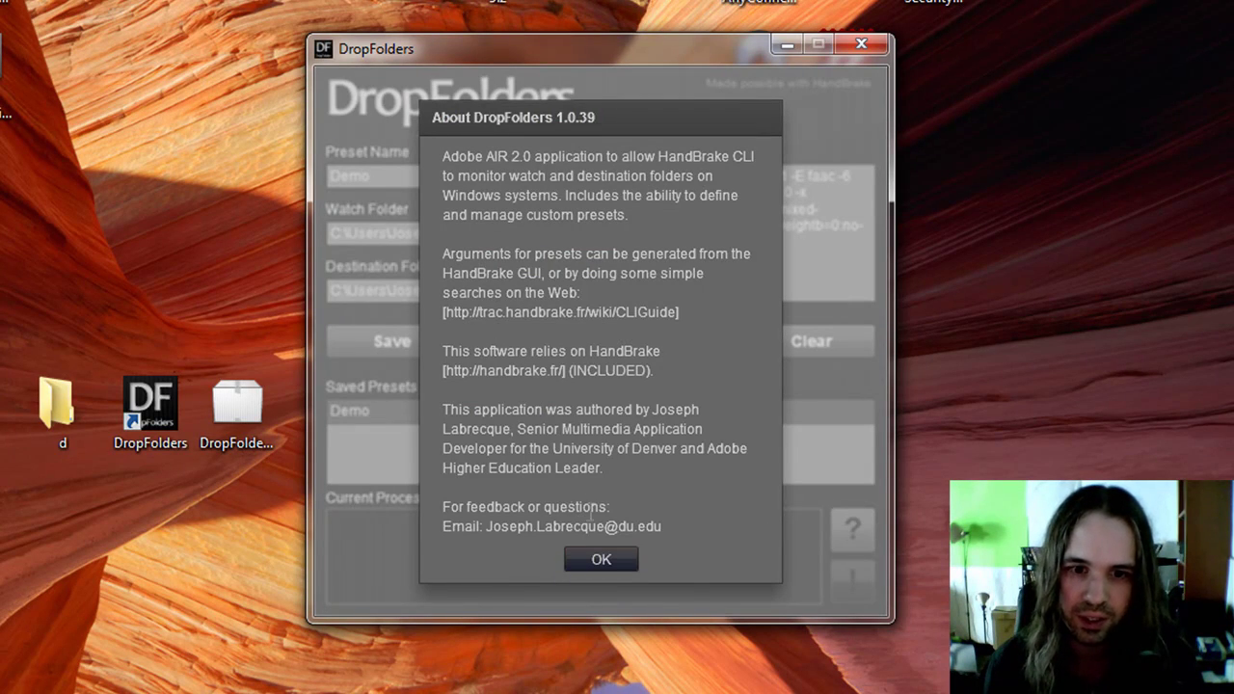
left_click(613, 562)
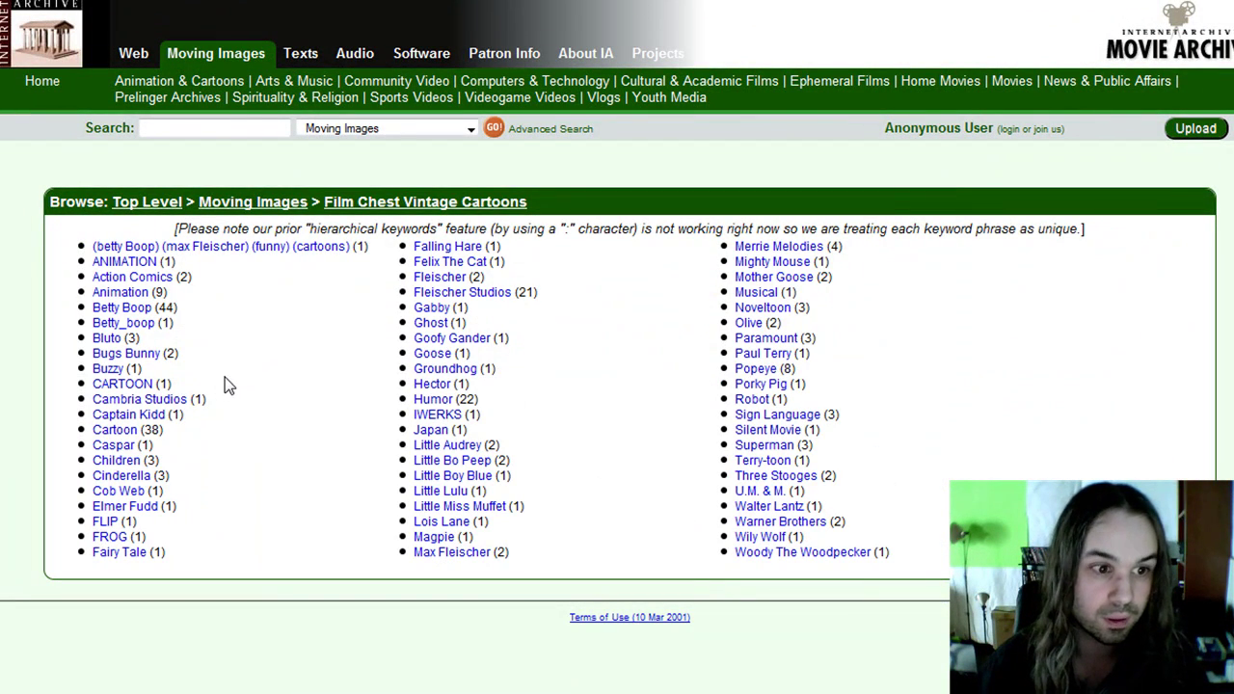
- Open Betty Boop's A Song A Day and save its 512Kb MPEG4 file to disk
left_click(123, 307)
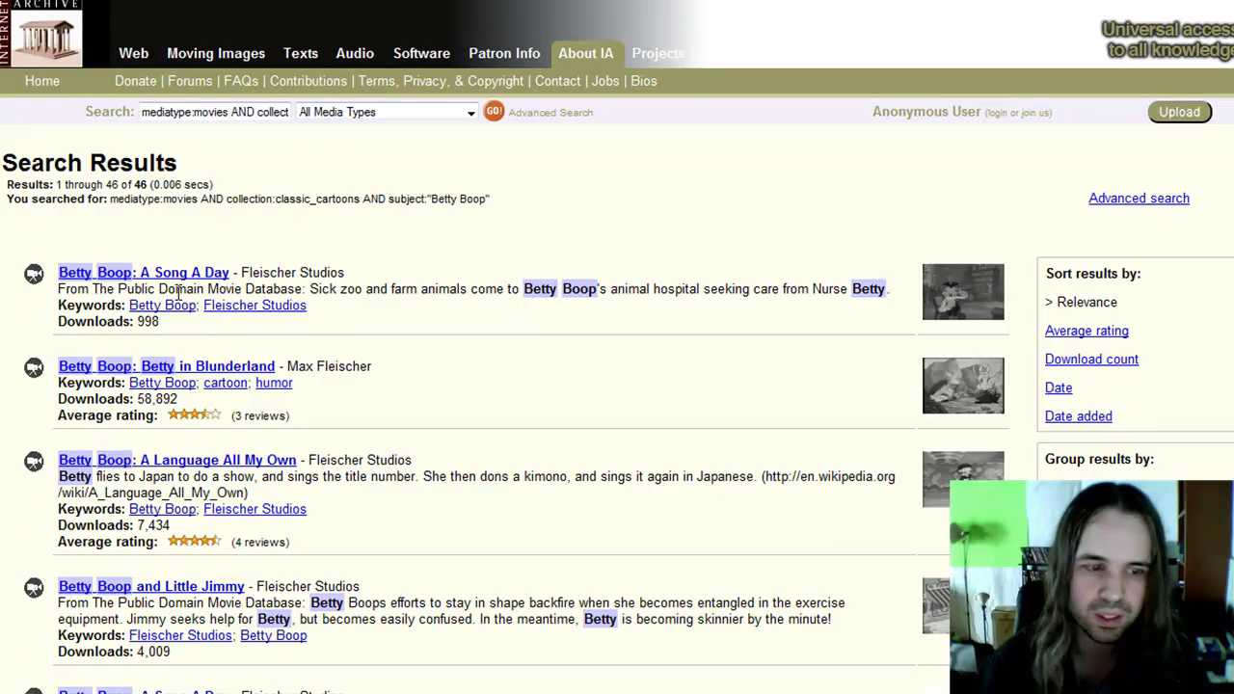
left_click(178, 275)
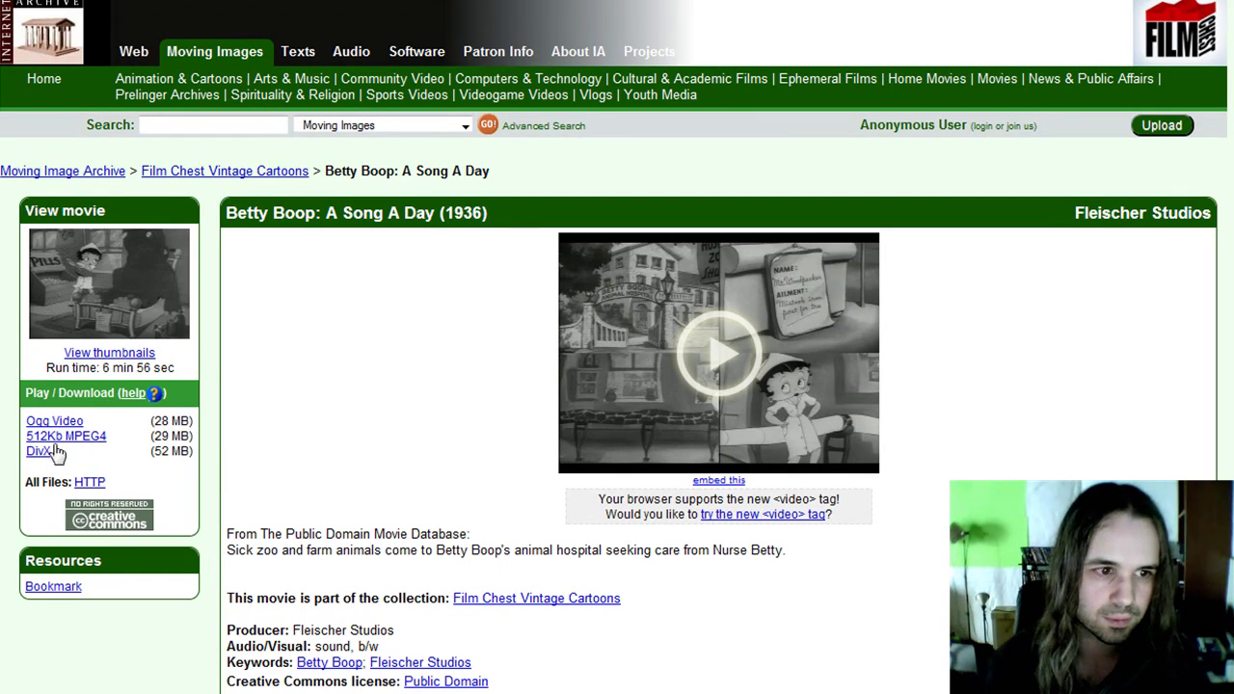
left_click(83, 436)
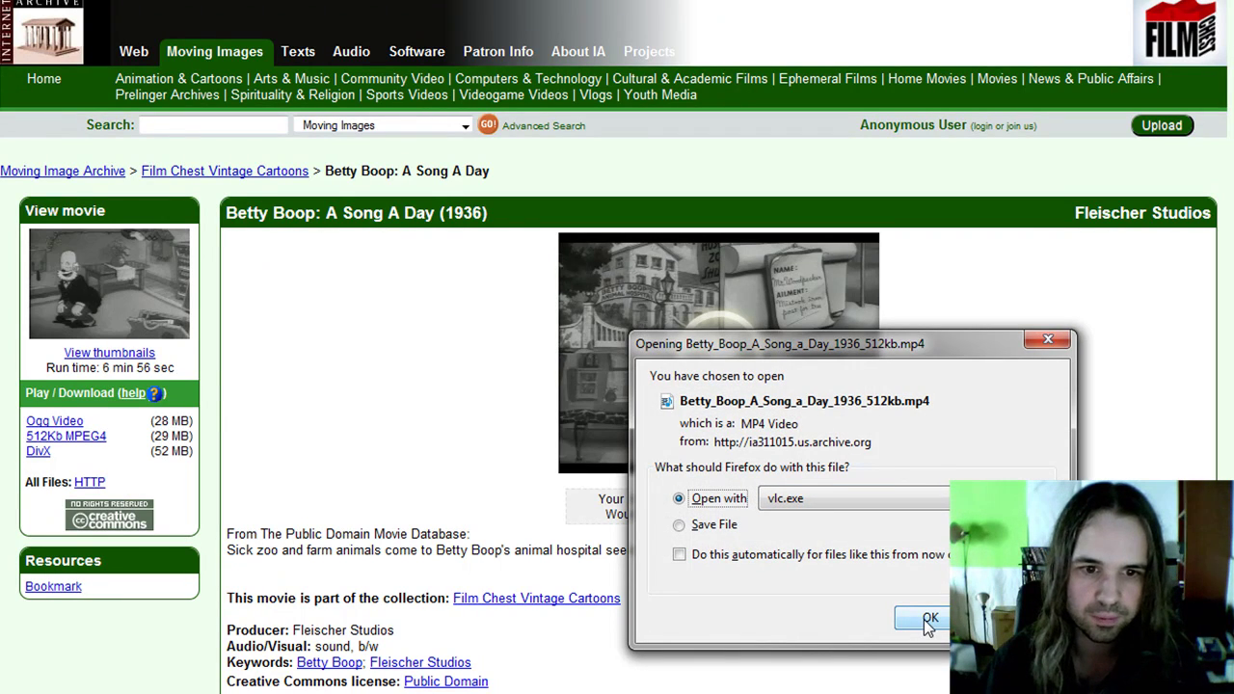
left_click(679, 524)
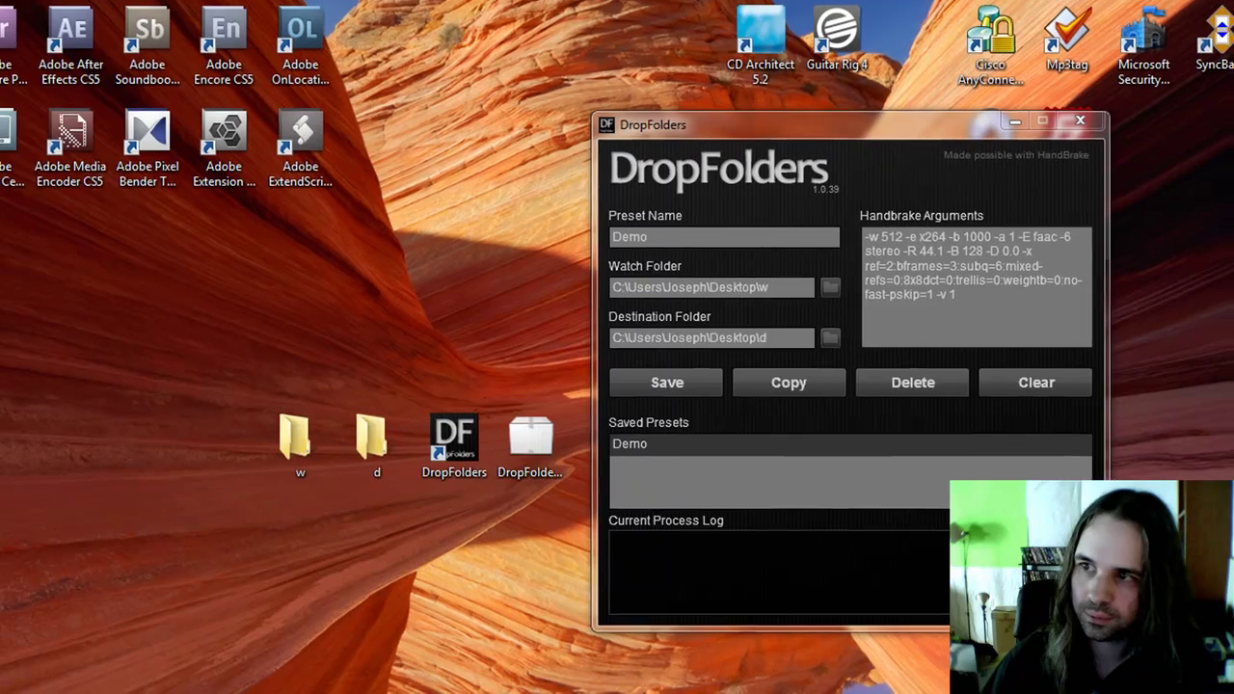
- Drag the logo JPG and Betty Boop MP4 from the desktop into folder w
left_click_drag(276, 372, 371, 440)
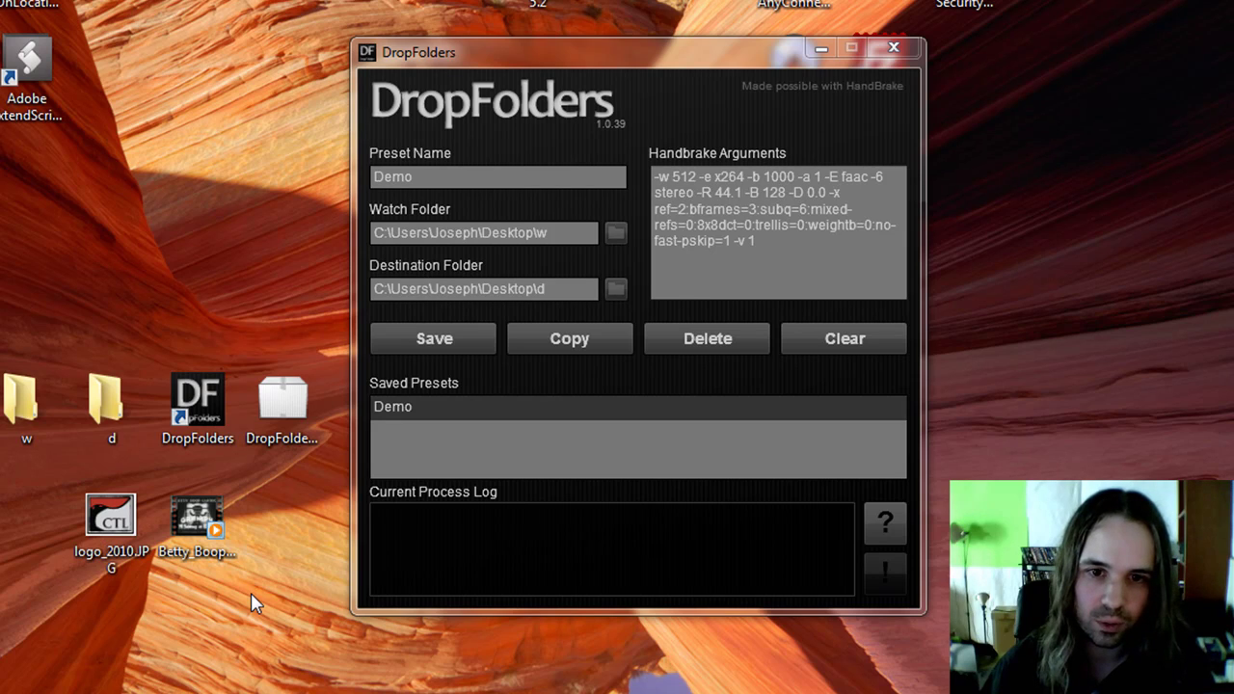
left_click(25, 405)
left_click_drag(287, 607, 55, 514)
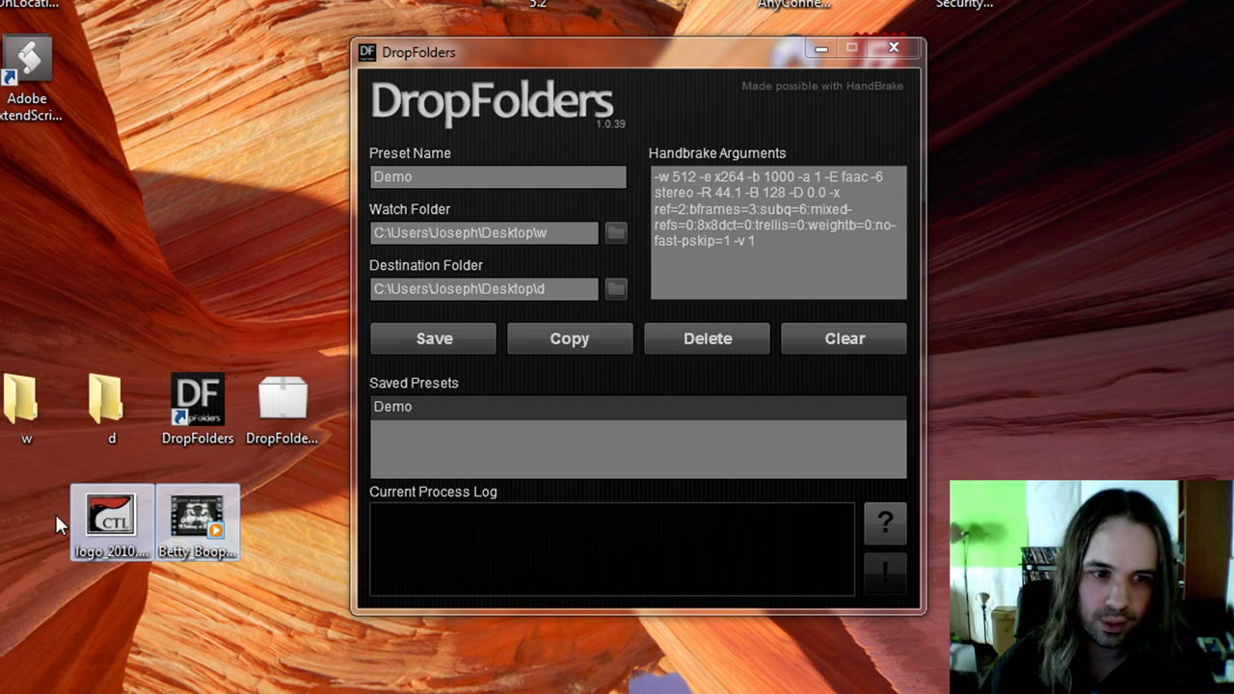
left_click_drag(203, 525, 29, 410)
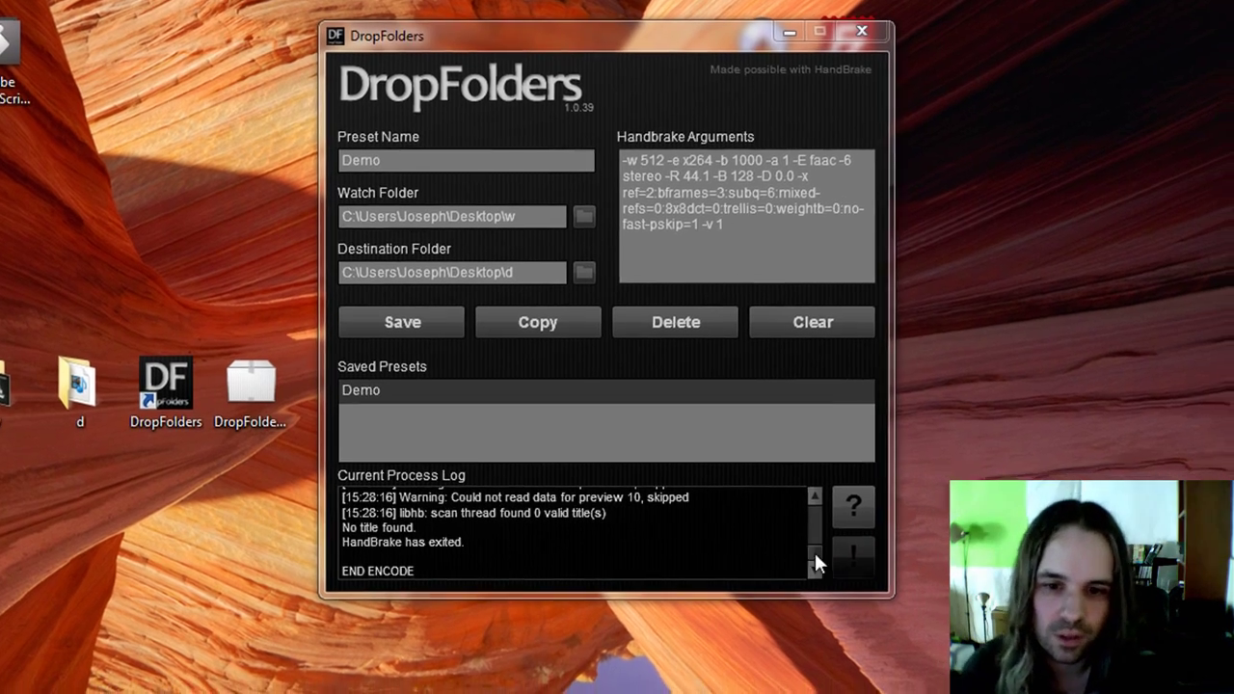
left_click_drag(846, 571, 836, 531)
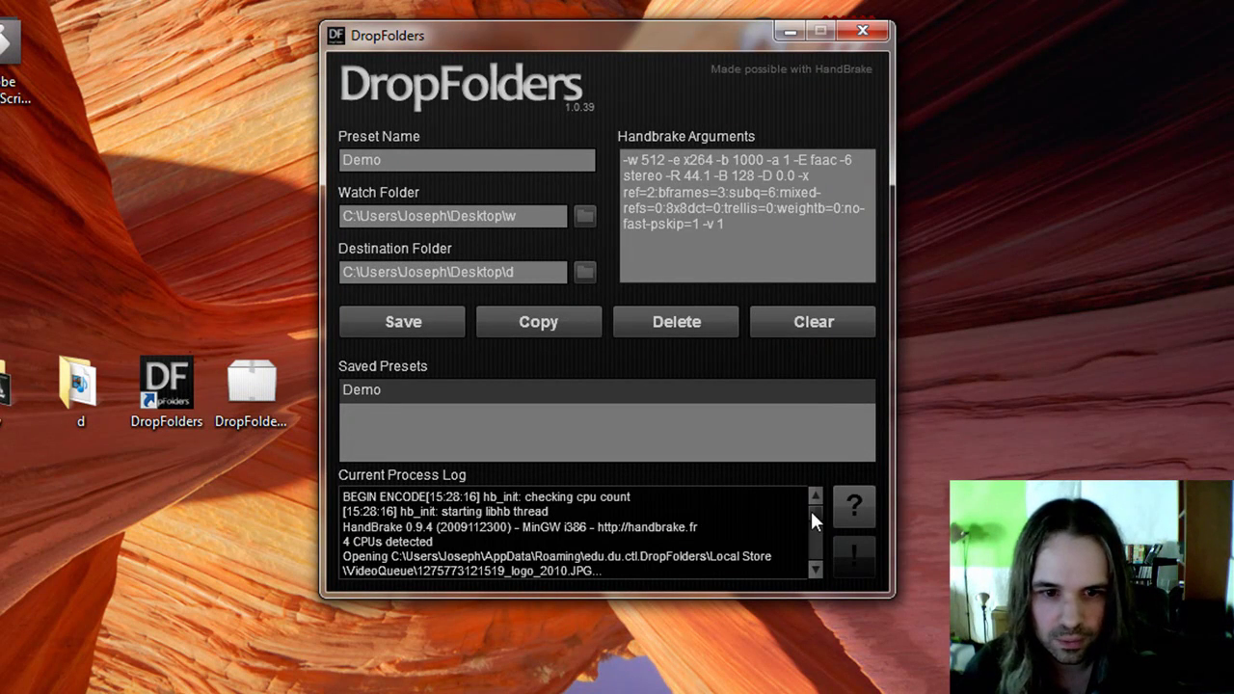
left_click_drag(812, 511, 828, 552)
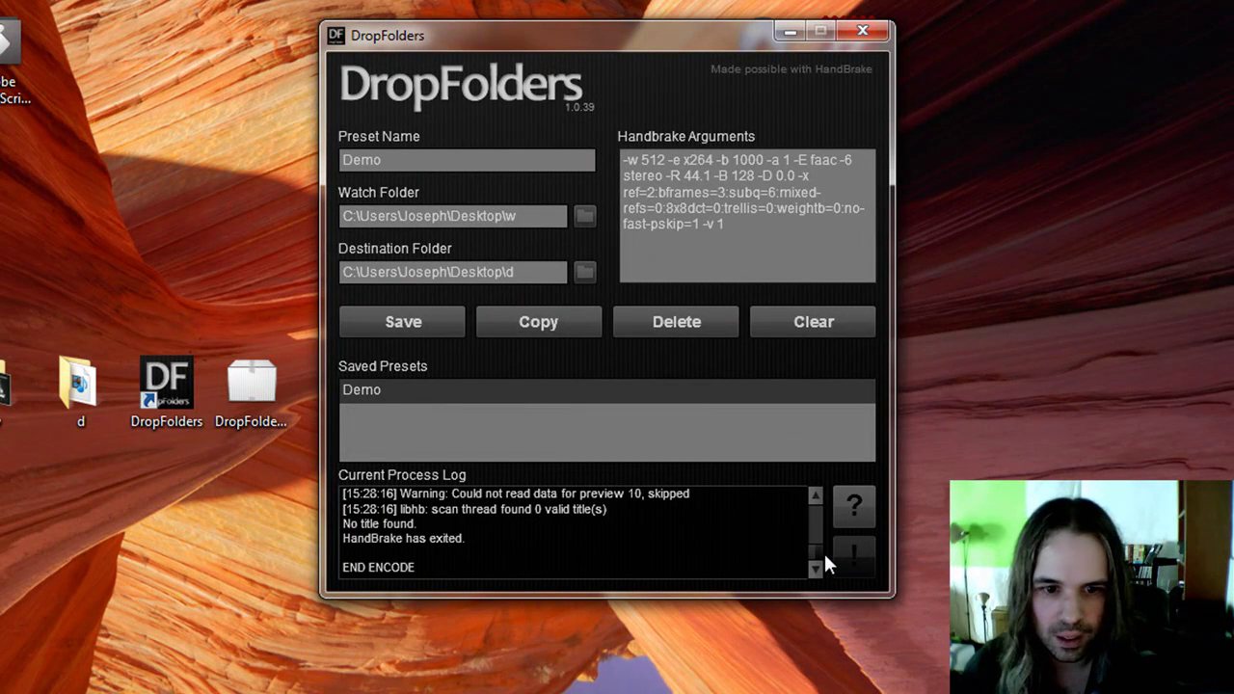
scroll(816, 544, "up", 10)
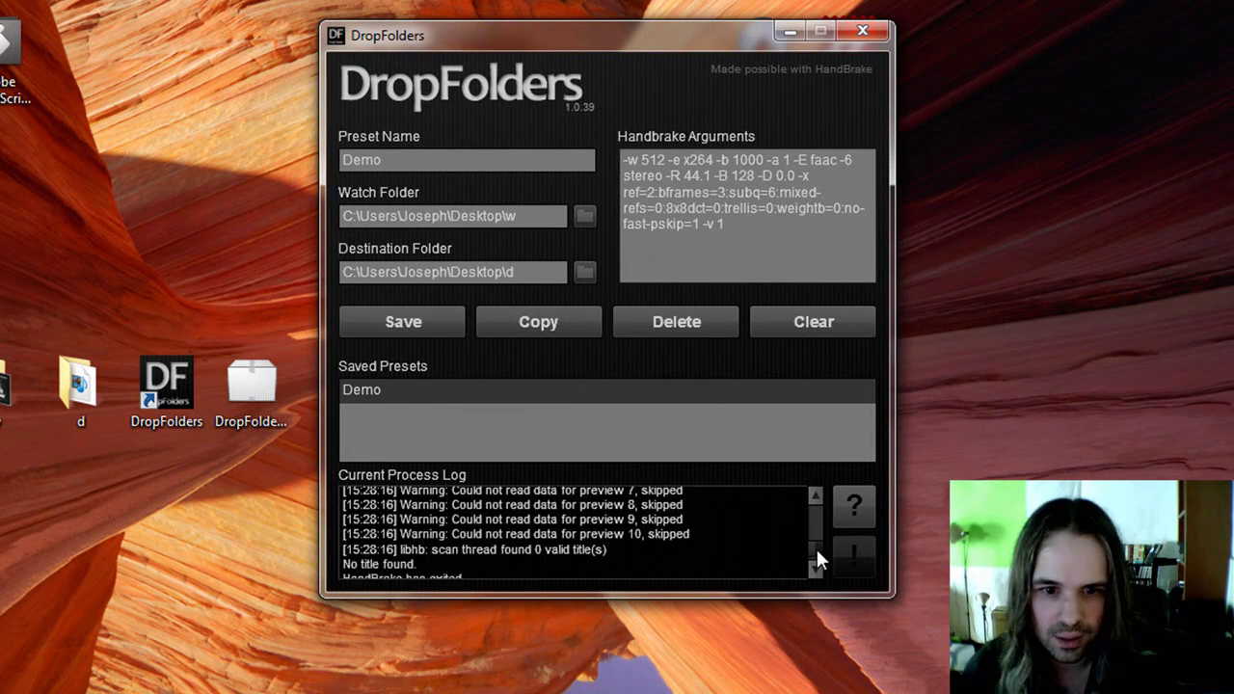
scroll(822, 564, "down", 10)
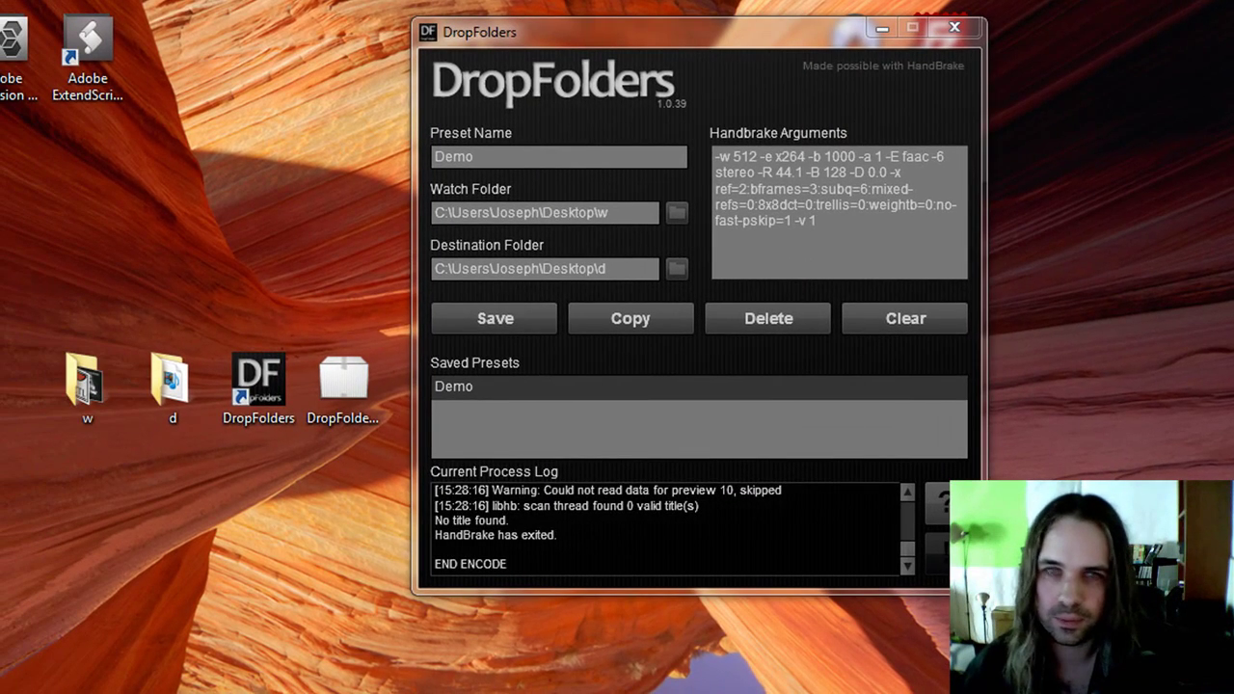
double_click(86, 385)
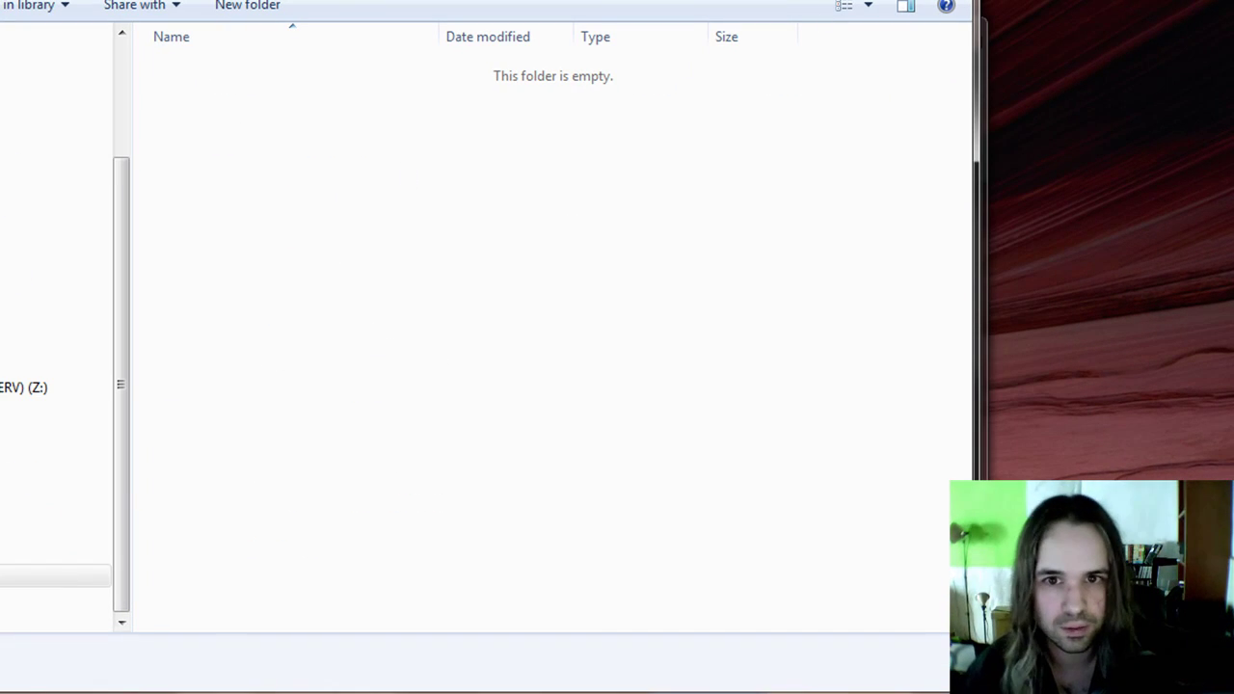
key("alt+F4")
double_click(170, 385)
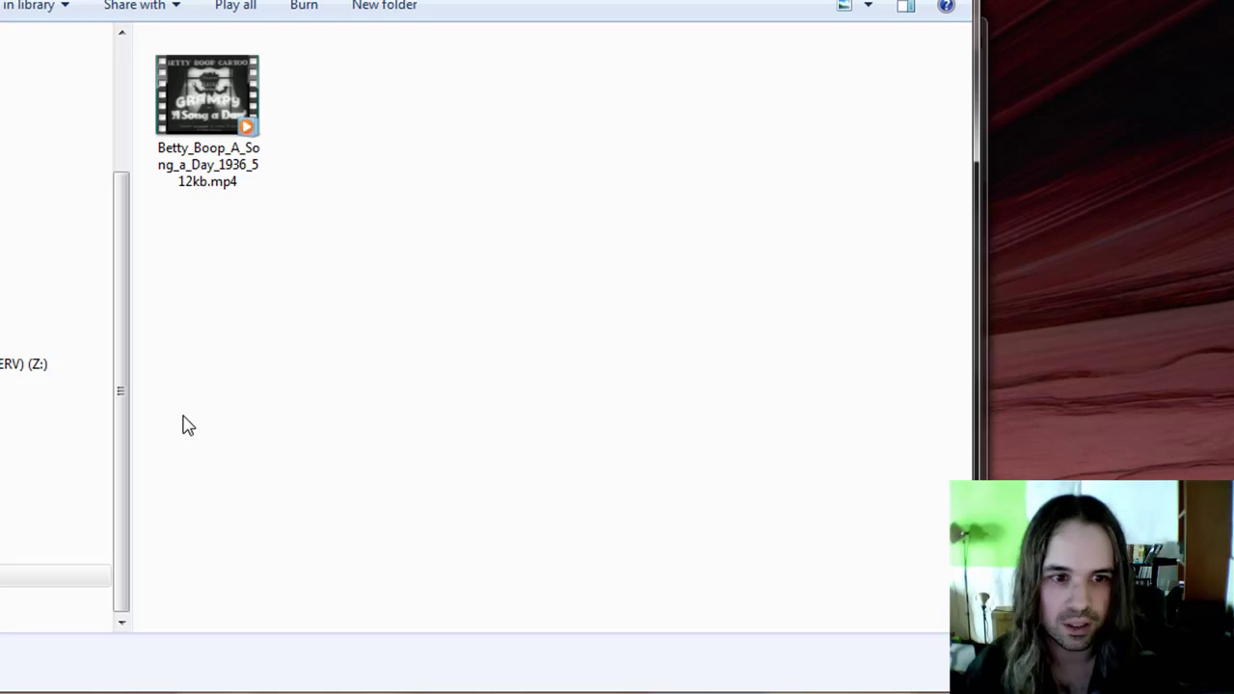
left_click(214, 166)
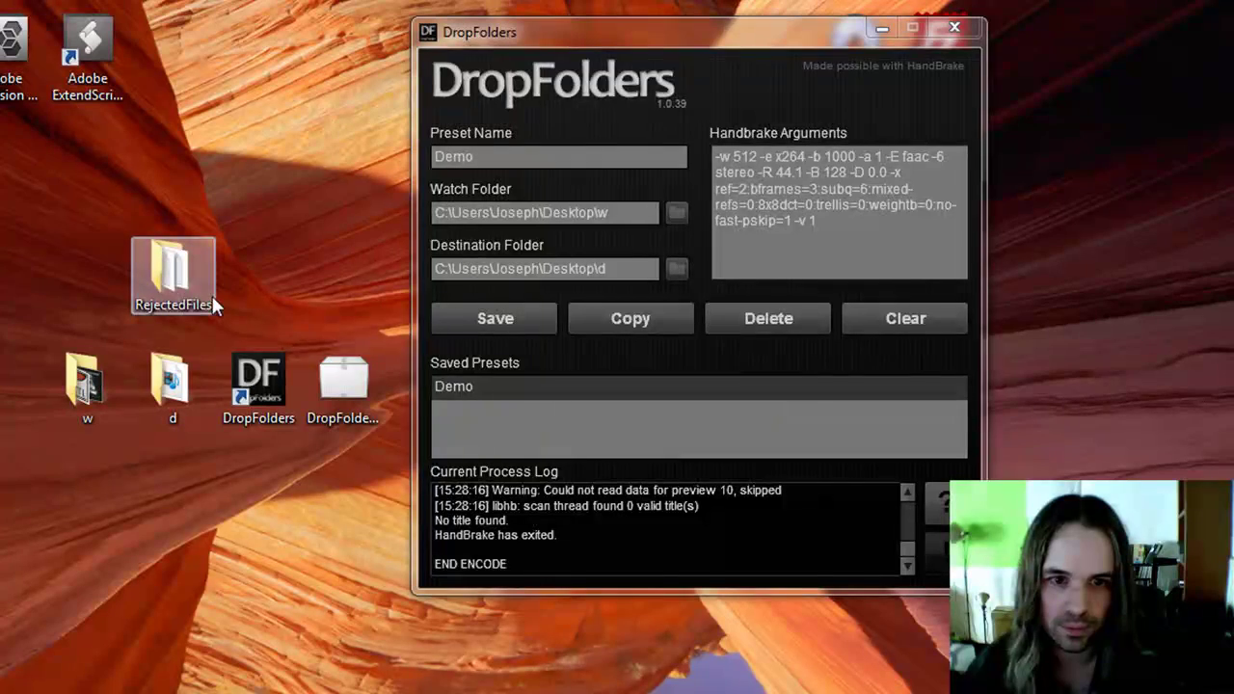
mouse_move(211, 298)
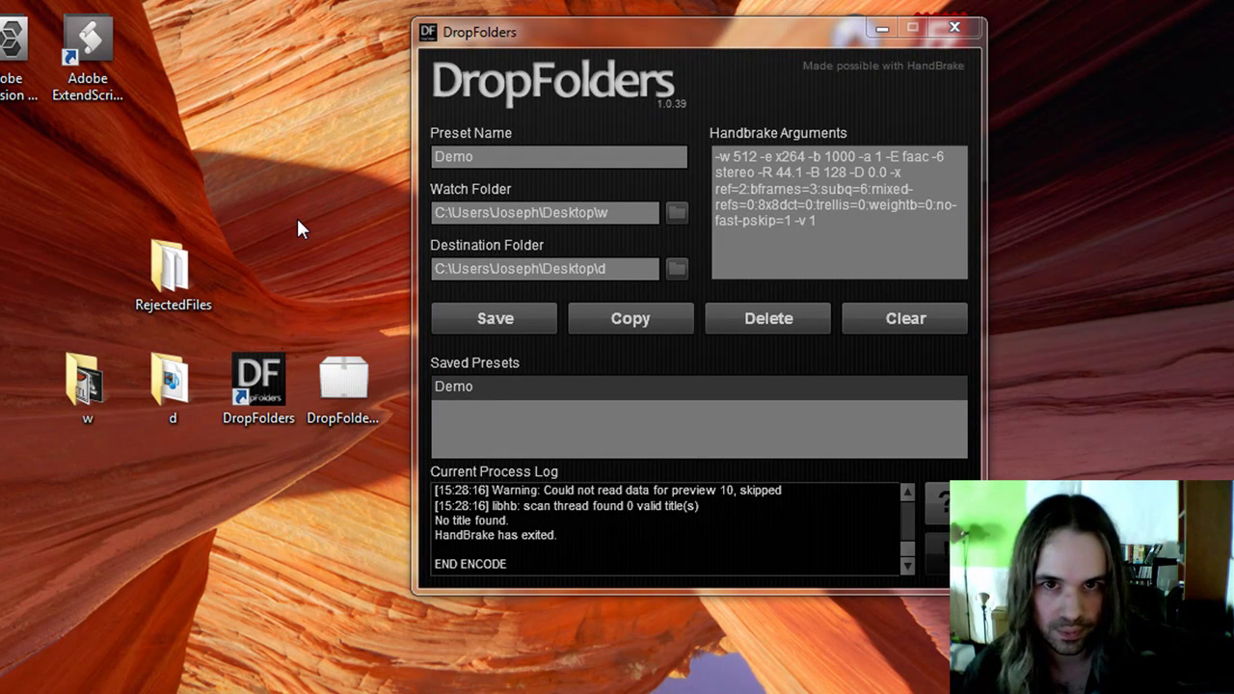
- Open RejectedFiles and send the four older rejected files to the Recycle Bin
double_click(156, 306)
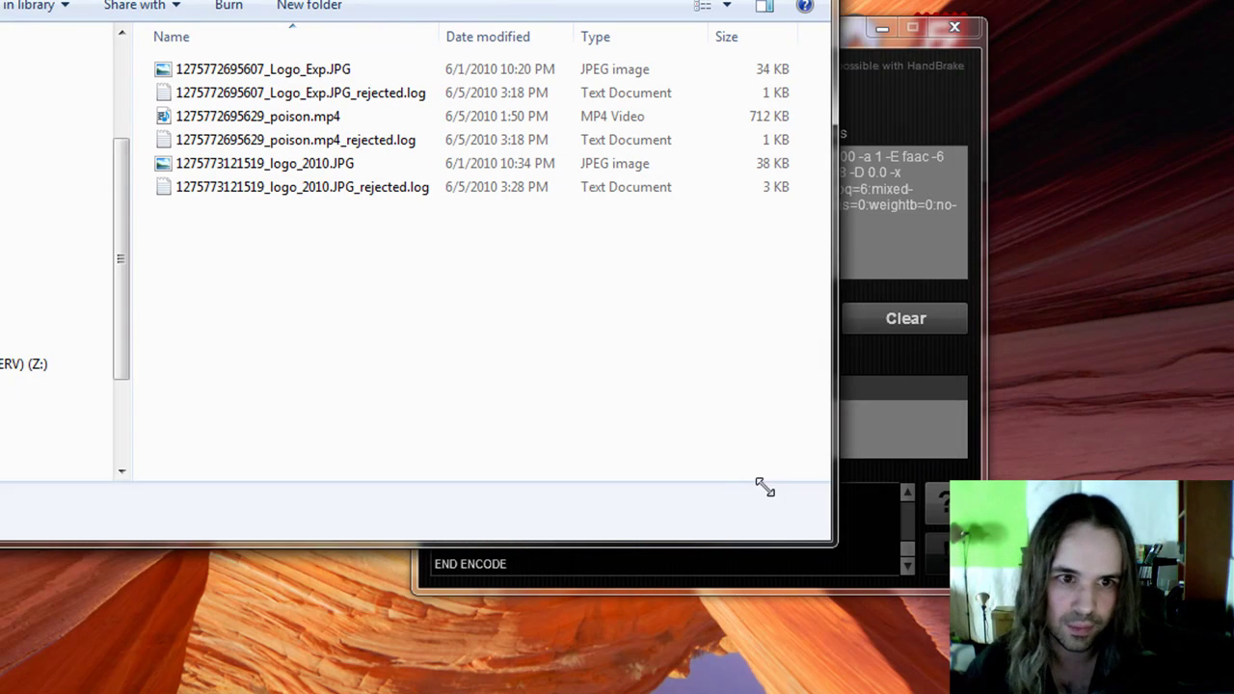
left_click_drag(765, 486, 662, 451)
left_click_drag(342, 63, 515, 173)
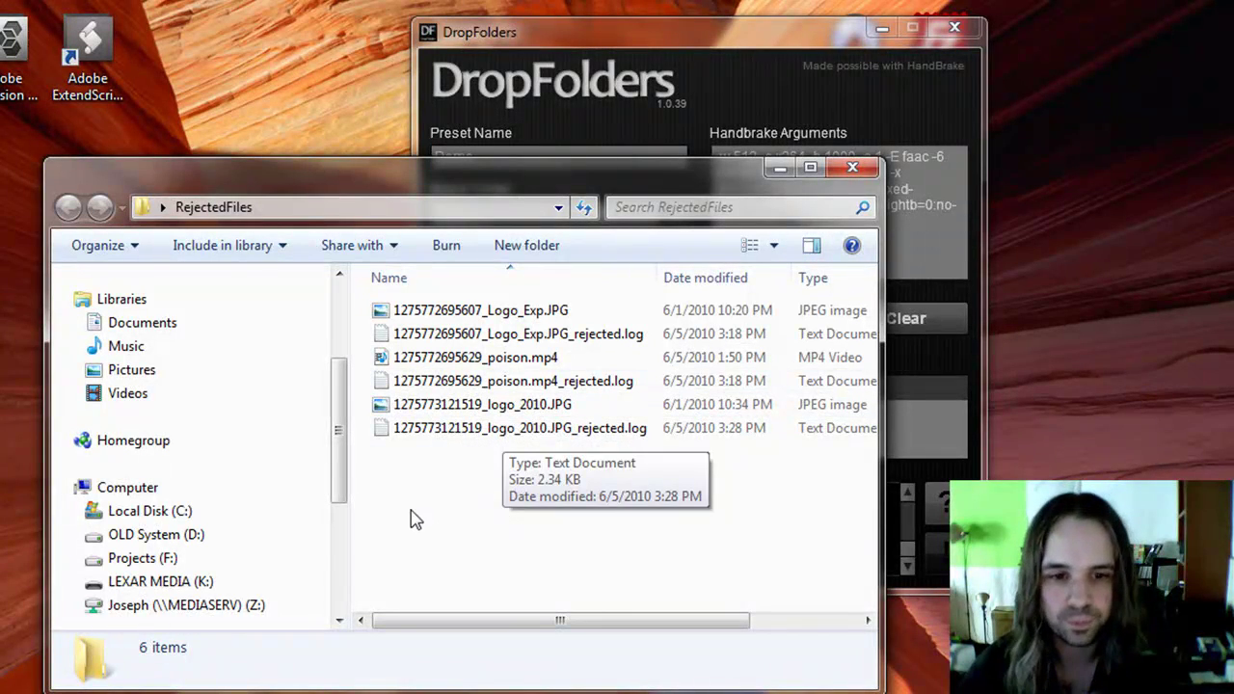
left_click(453, 405)
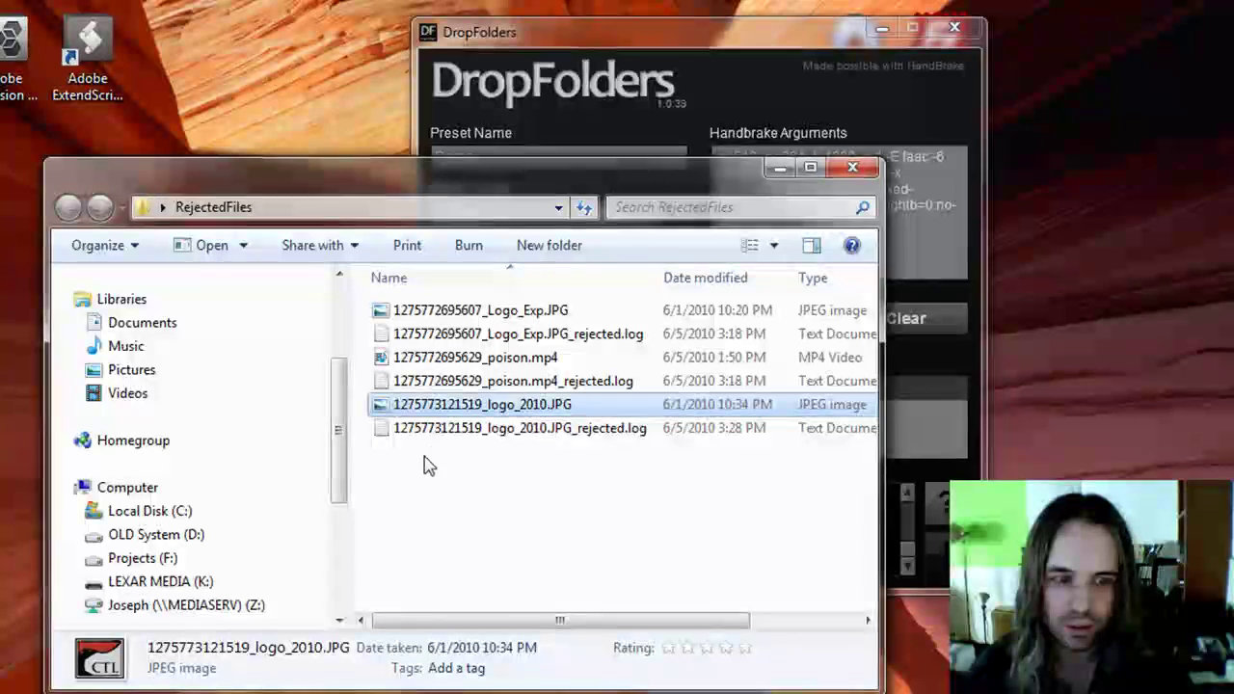
left_click(426, 382)
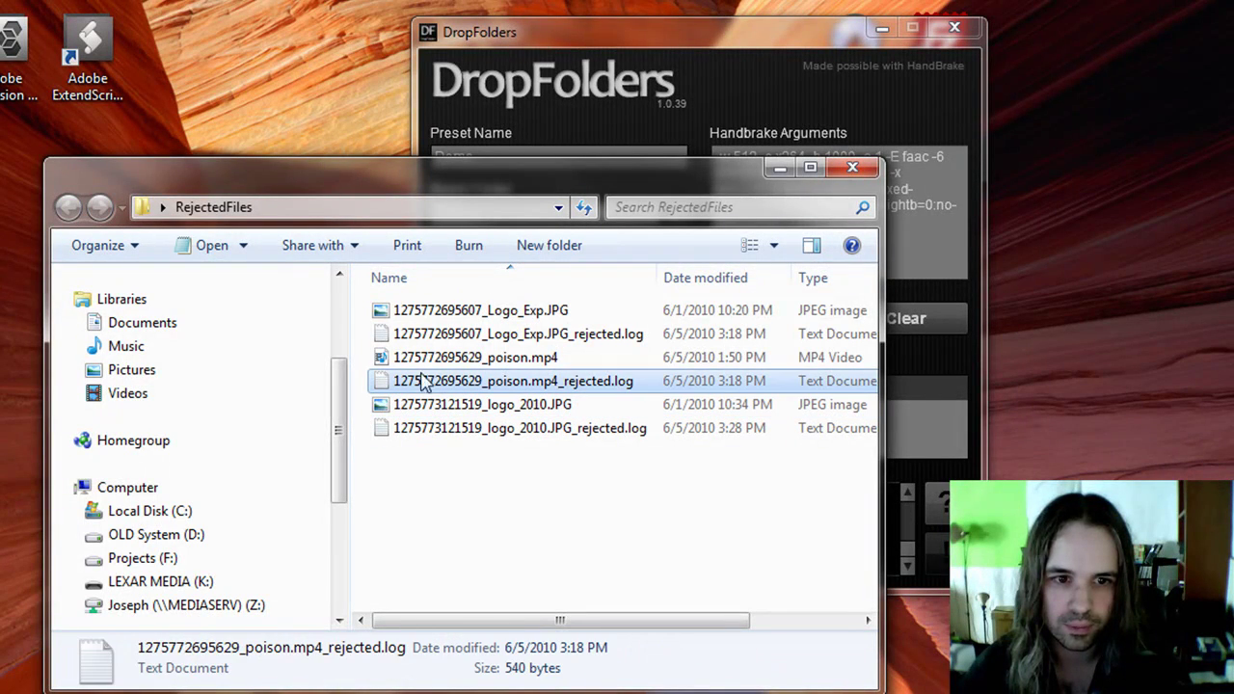
left_click(453, 310, "shift")
key("Delete")
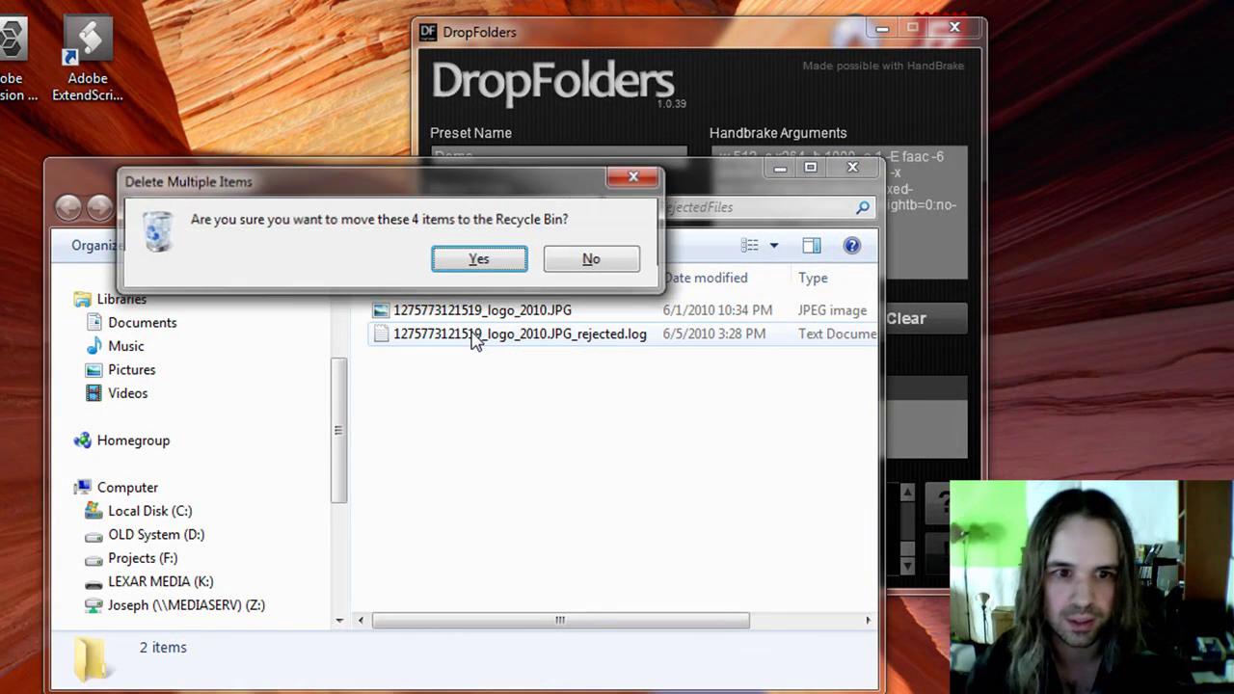
left_click(497, 311)
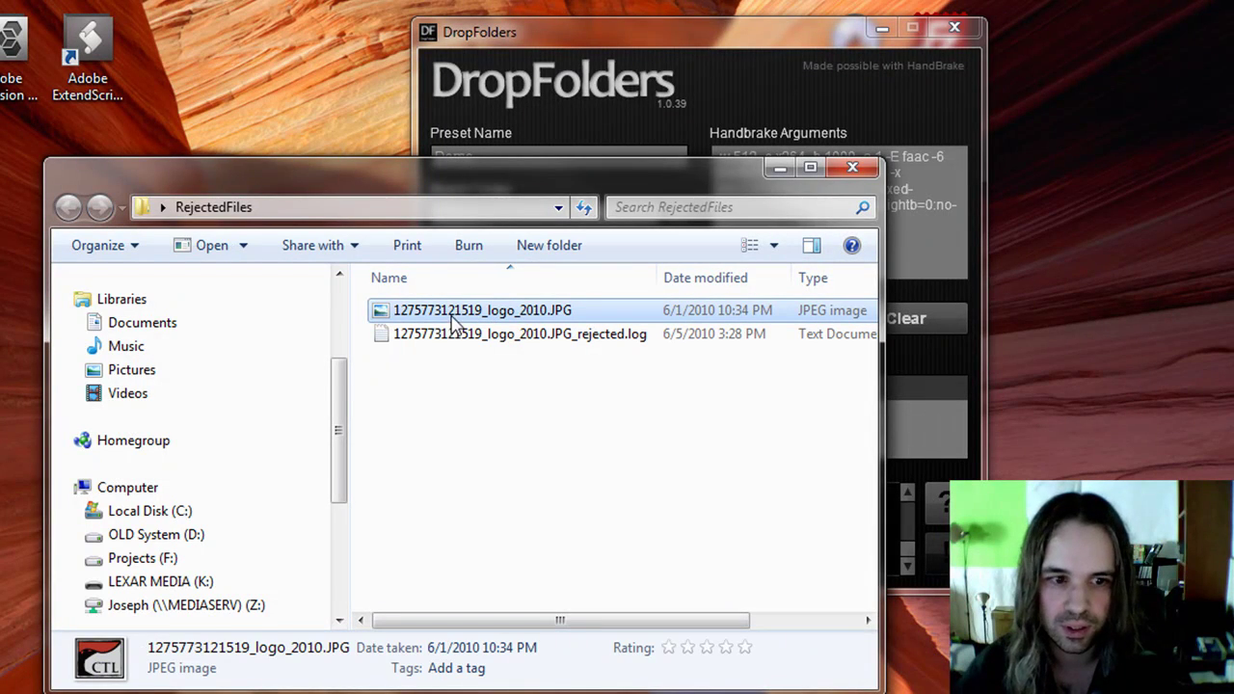
- Open logo_2010.JPG_rejected.log as text
left_click(444, 428)
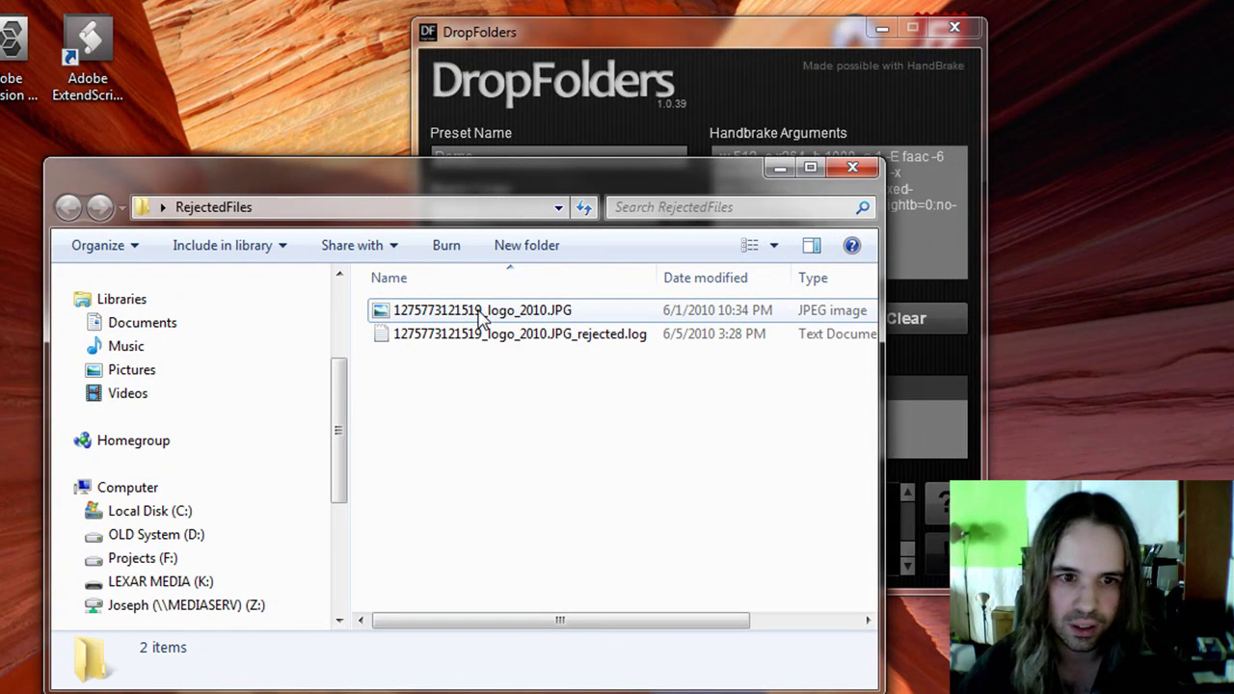
mouse_move(433, 321)
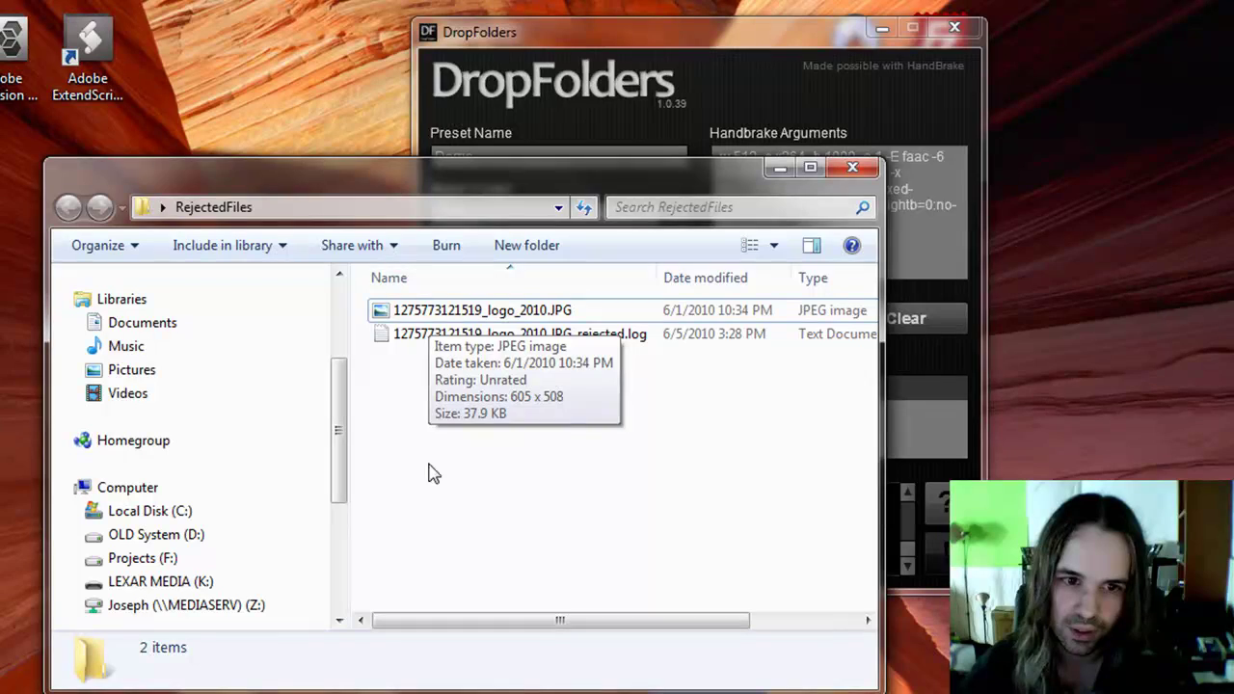
left_click(417, 340)
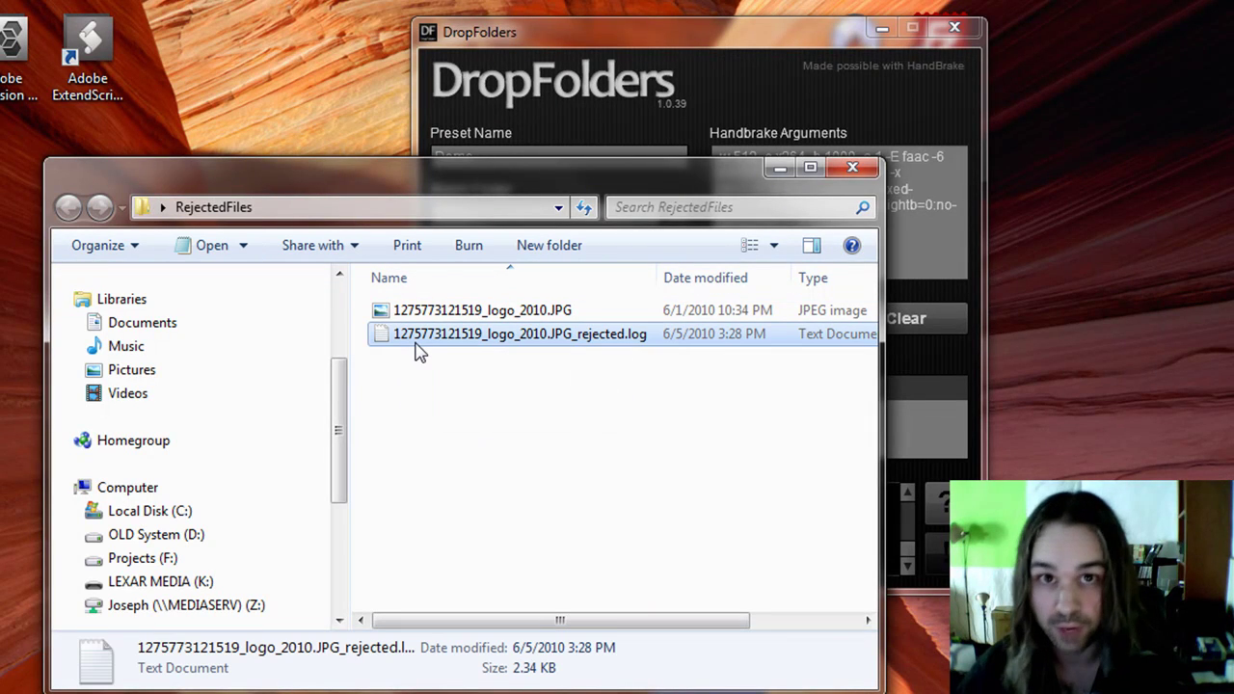
left_click(499, 374)
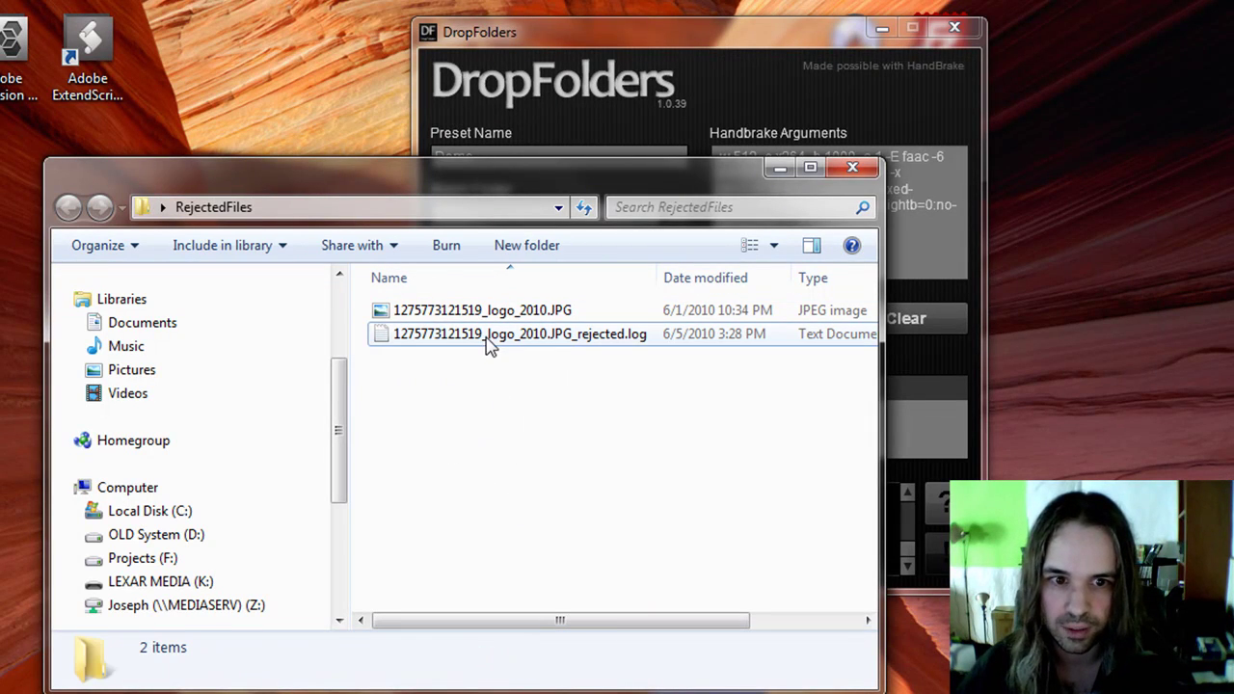
left_click(485, 337)
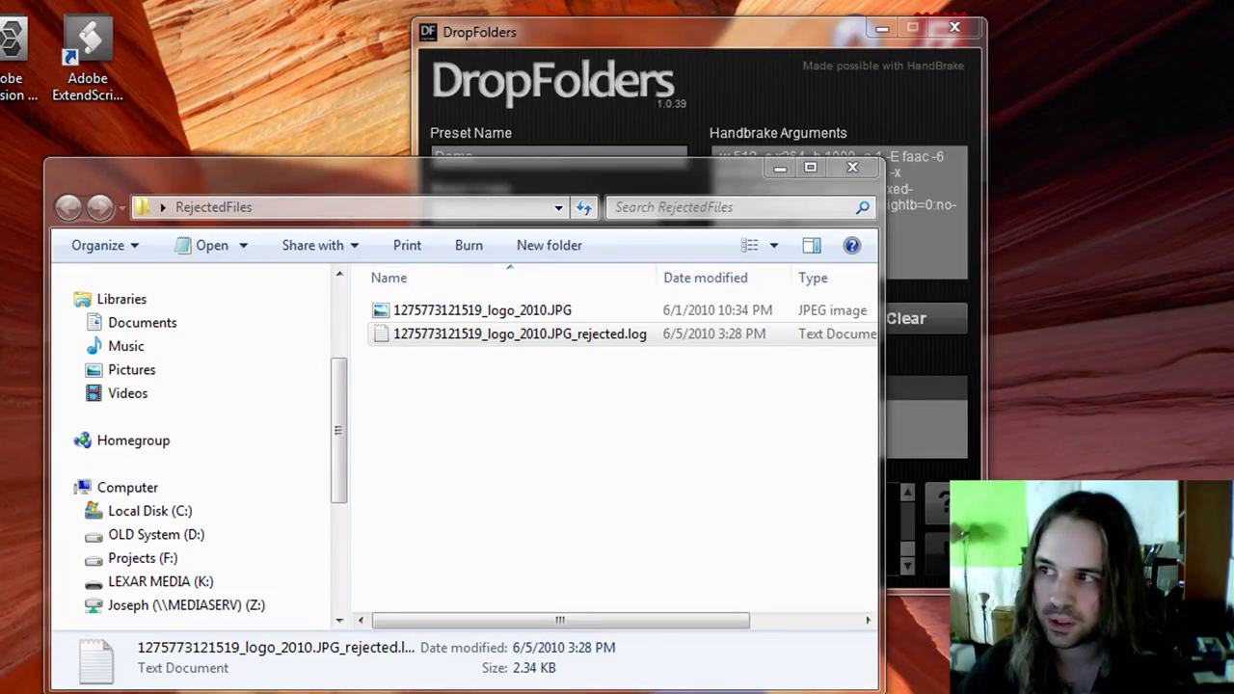
key("Return")
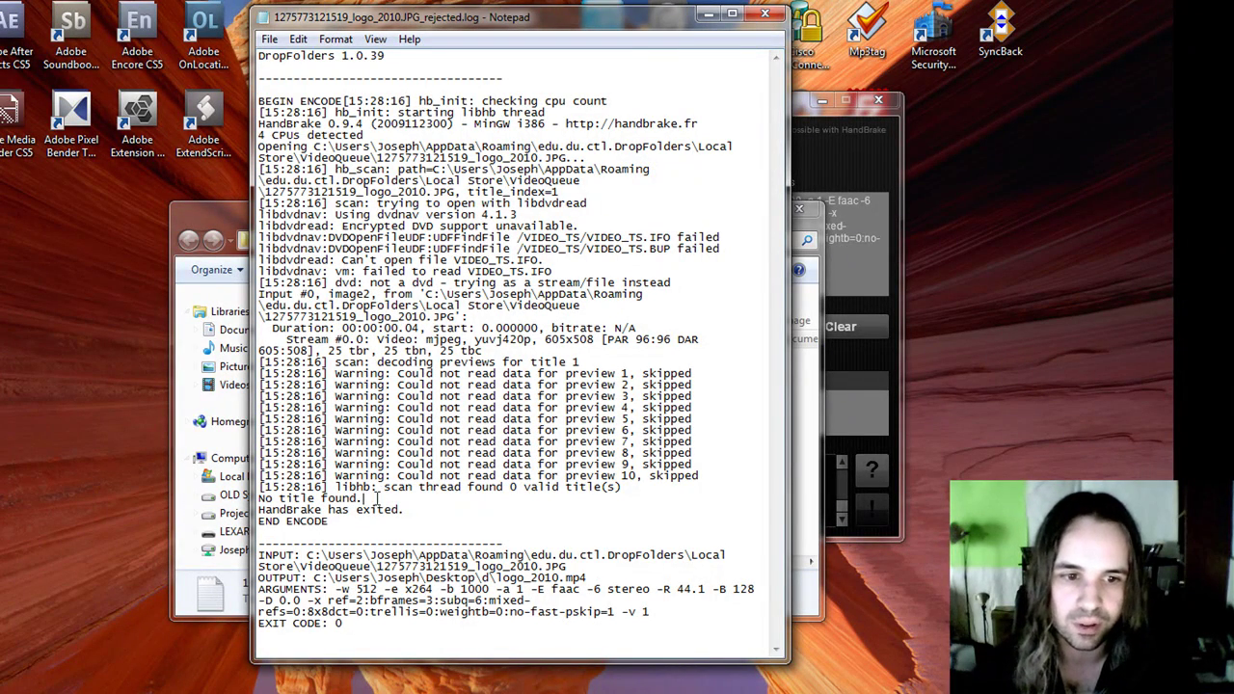
- Highlight the 'No title found.' line, INPUT and OUTPUT paths, and ARGUMENTS block in the log
left_click_drag(380, 498, 256, 497)
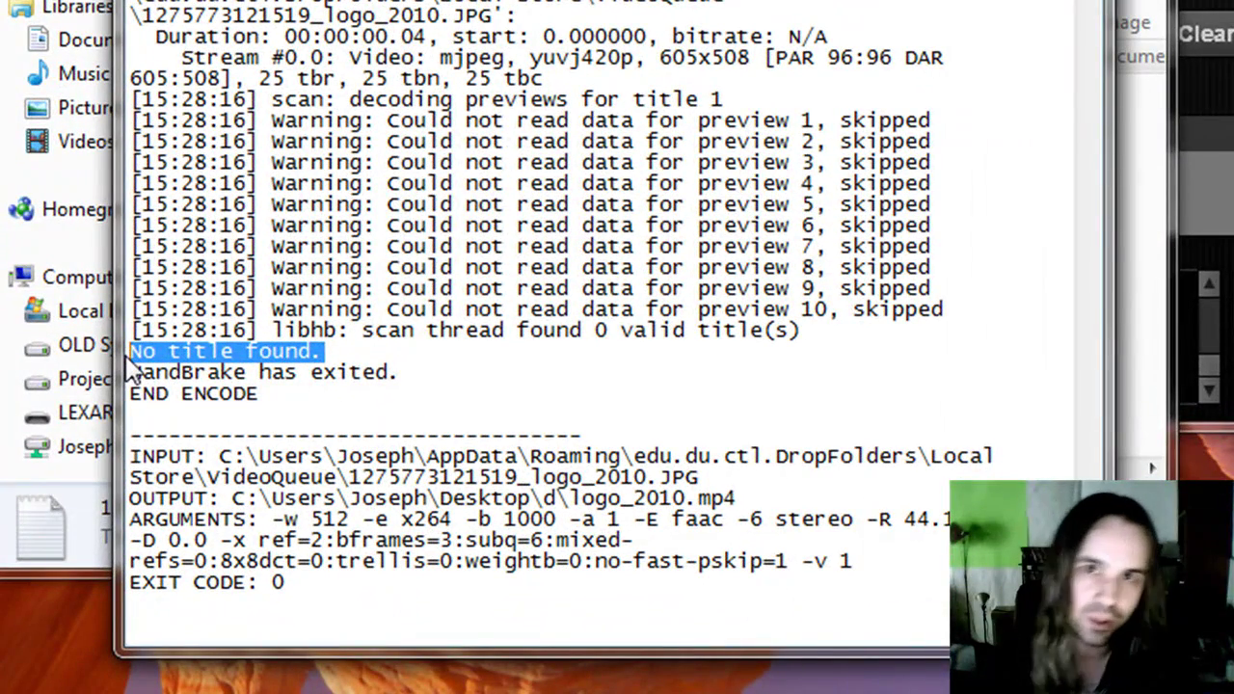
left_click(738, 455)
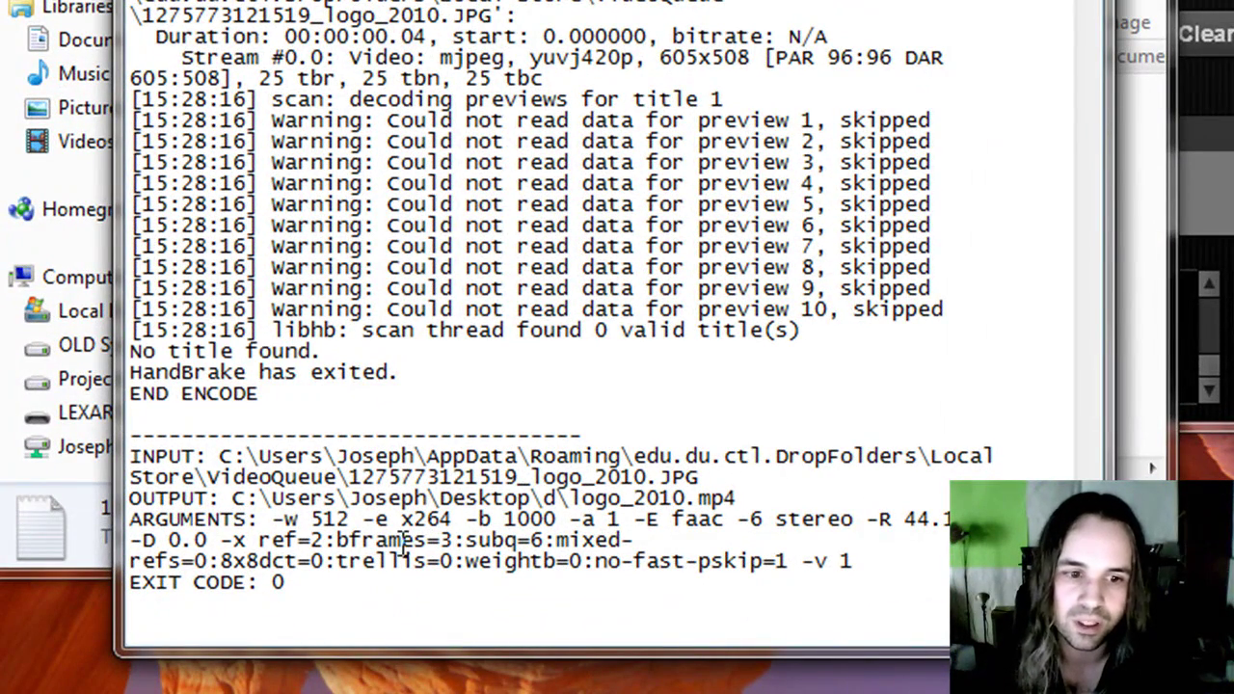
left_click_drag(556, 559, 549, 539)
left_click(313, 453)
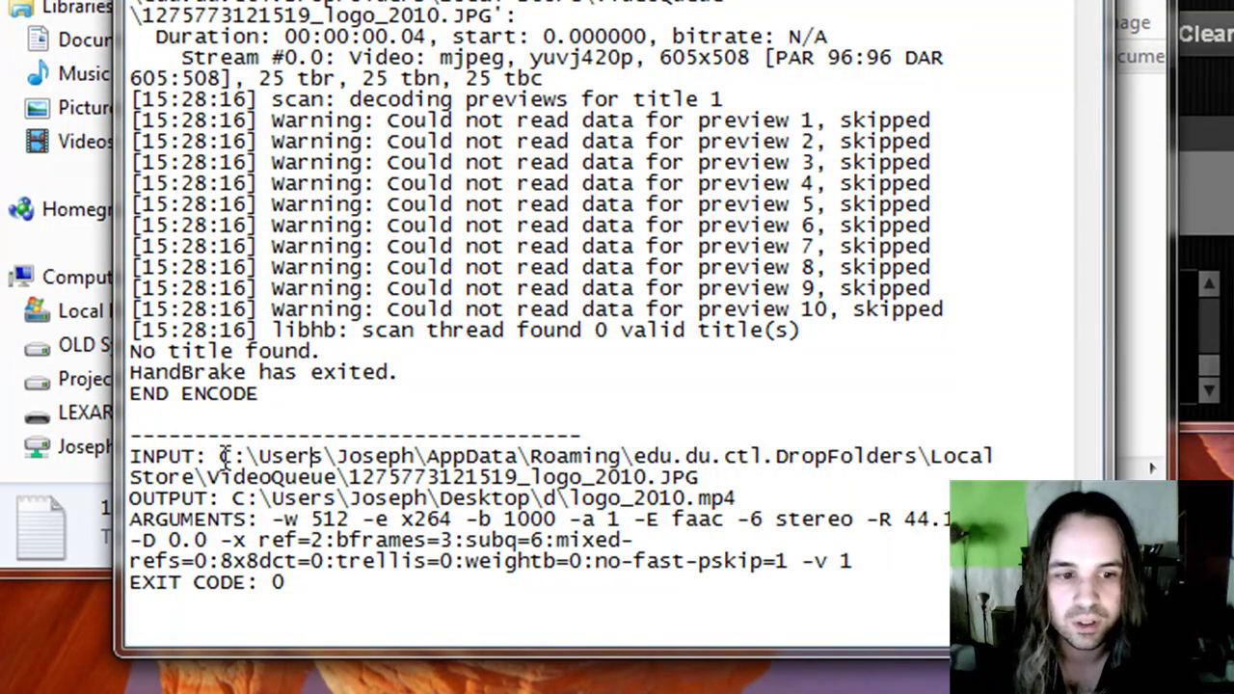
left_click_drag(219, 456, 847, 479)
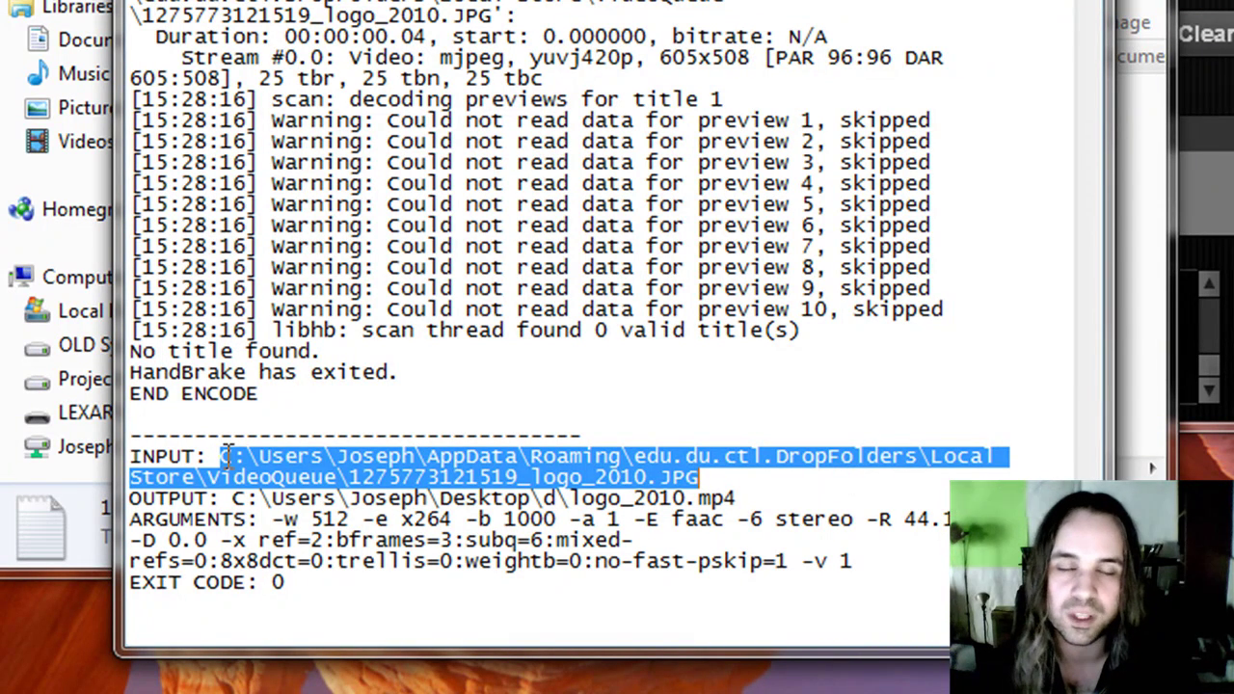
left_click(549, 519)
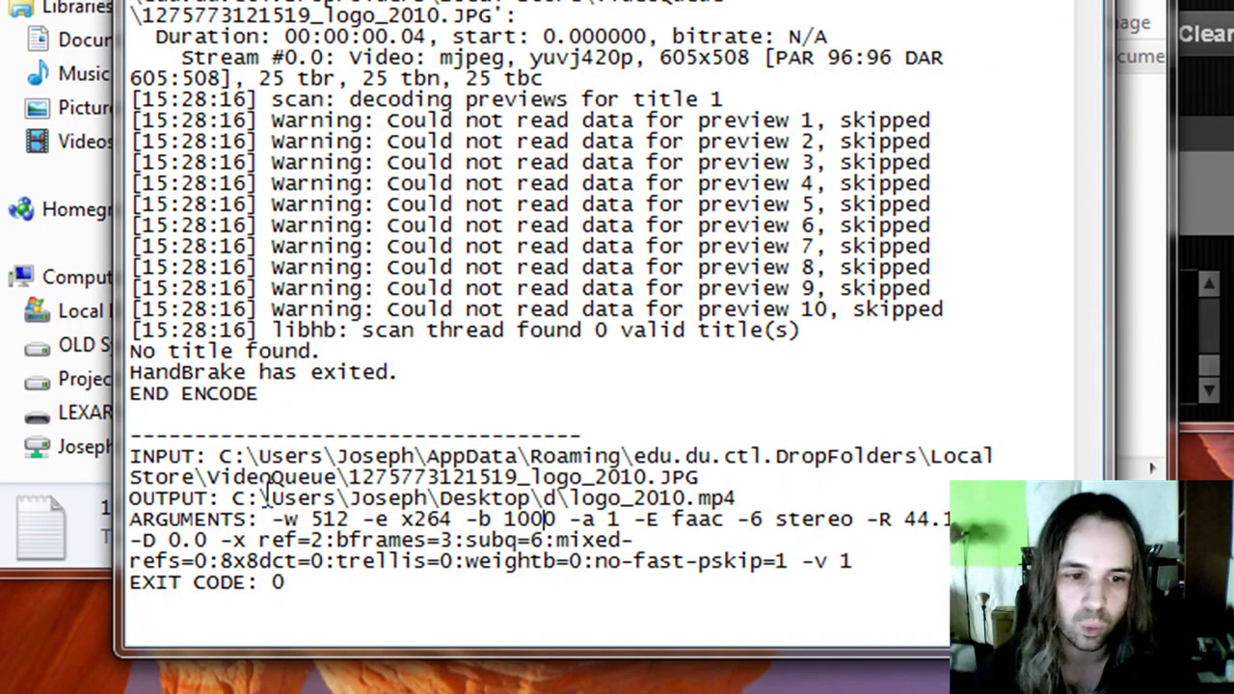
left_click_drag(233, 497, 751, 504)
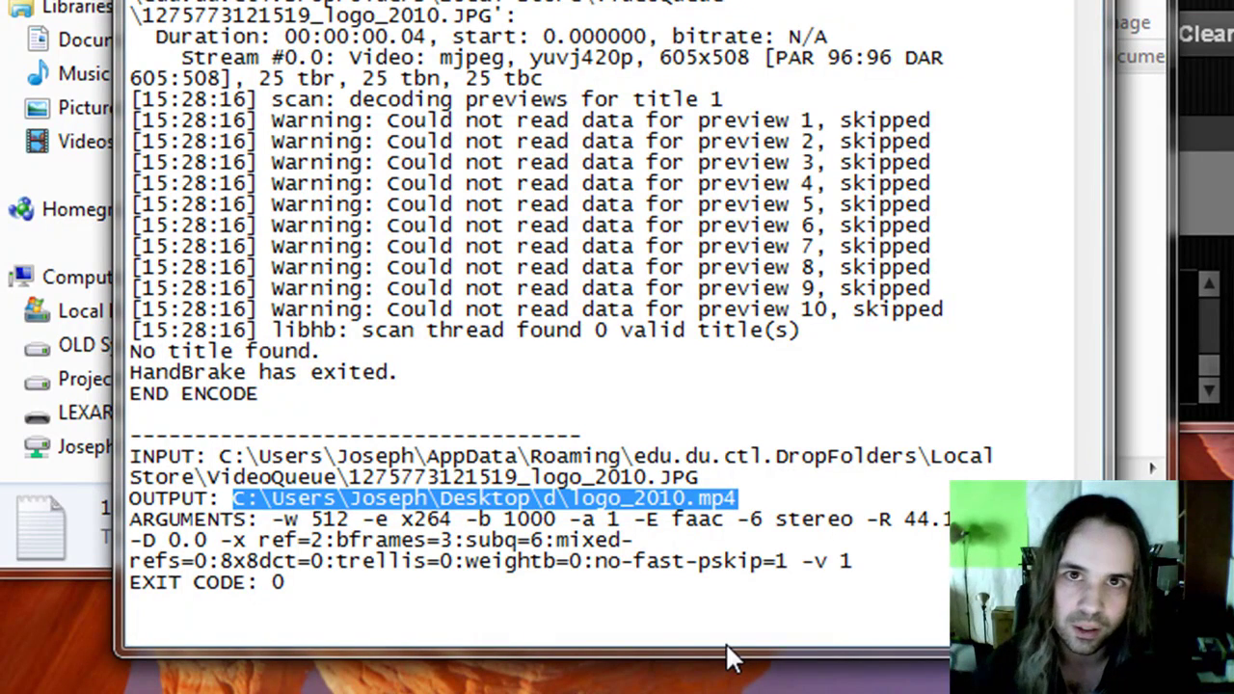
left_click(682, 582)
left_click_drag(263, 519, 477, 587)
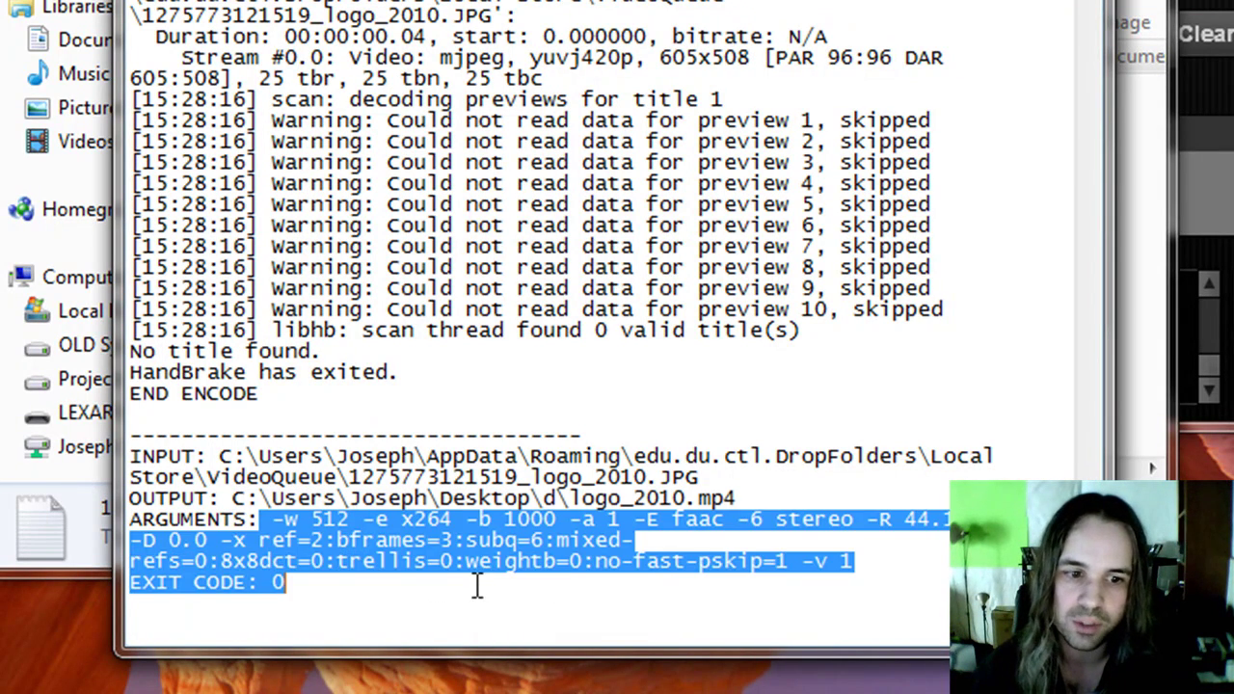
key("Right")
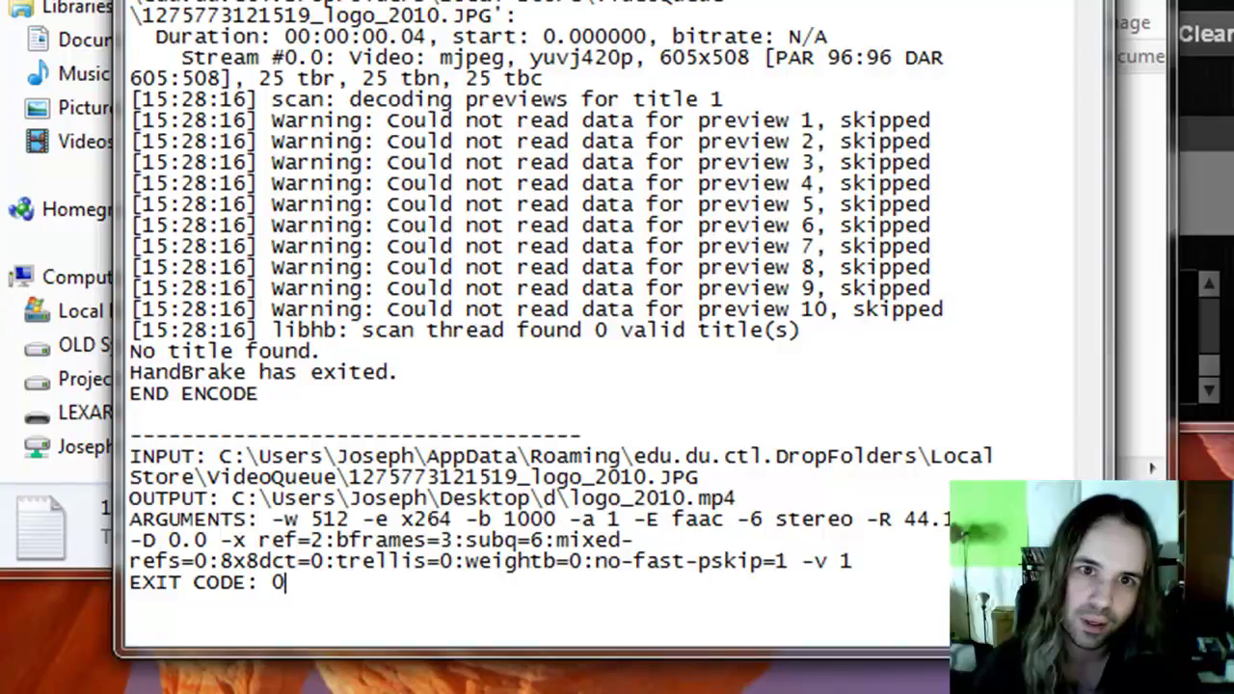
scroll(539, 318, "up", 8)
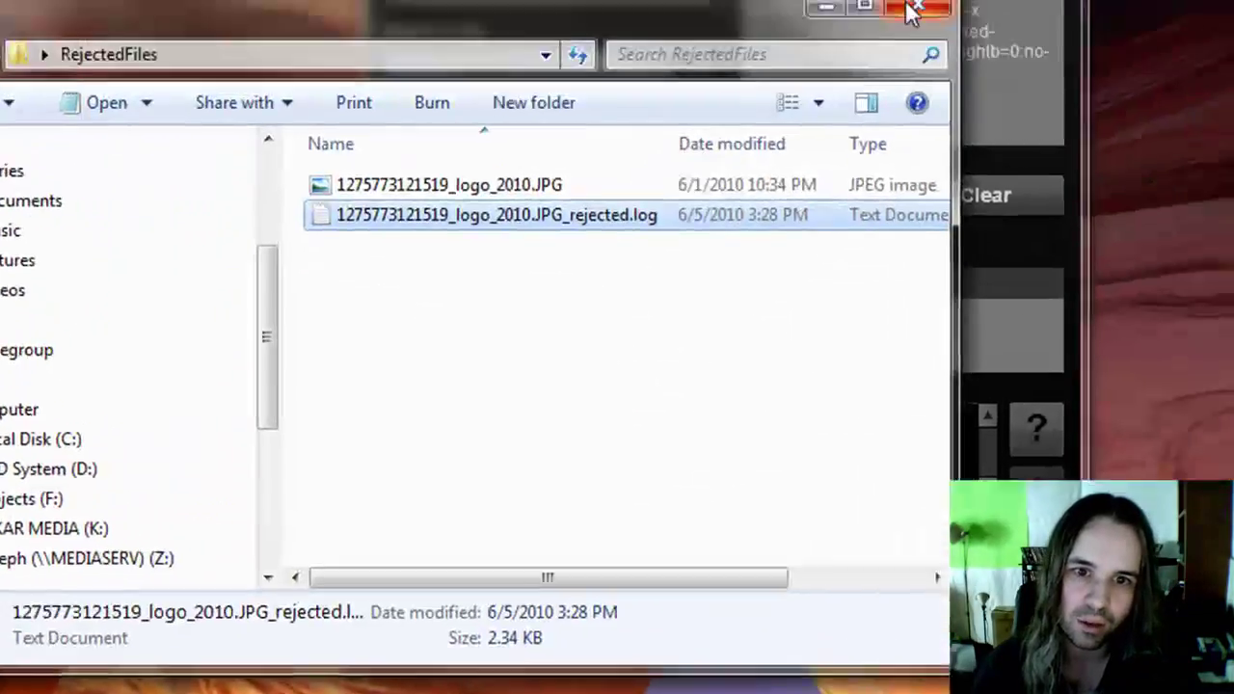
- Close the RejectedFiles Explorer window to bring DropFolders back into view
left_click(911, 12)
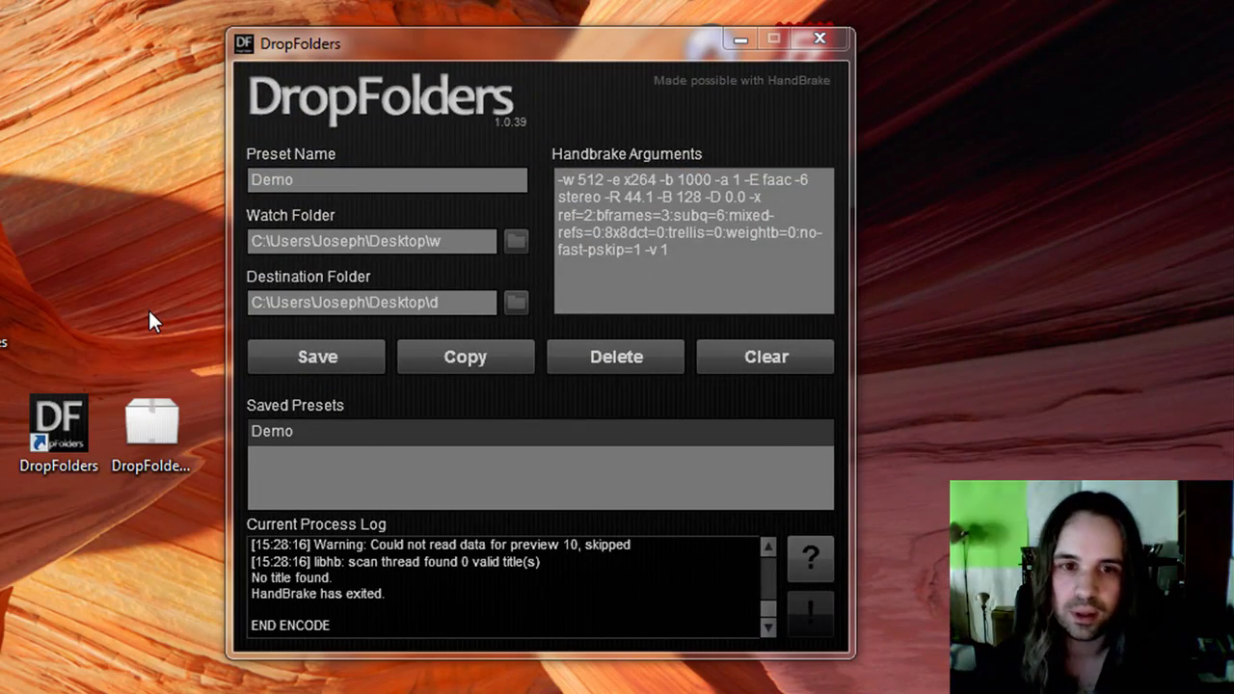